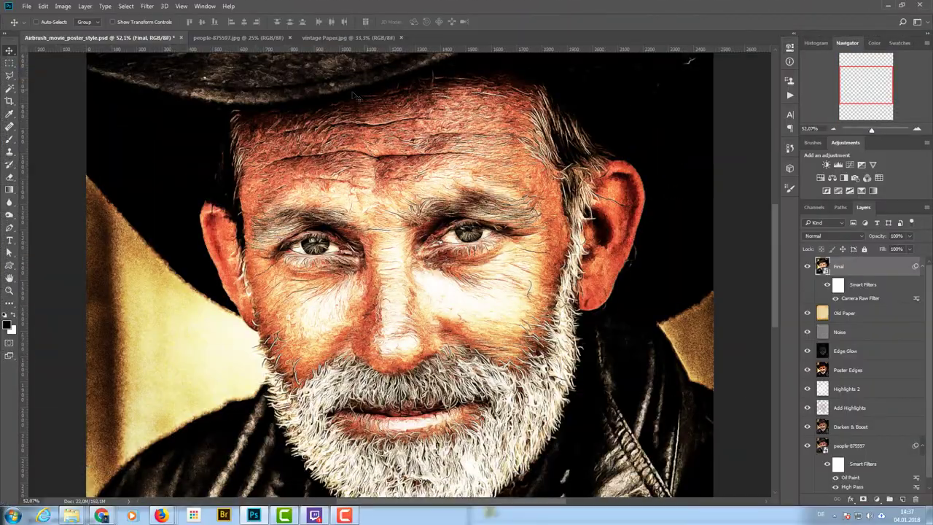
- In people-875597.jpg, unlock the background layer and convert it to a smart object
left_click(238, 39)
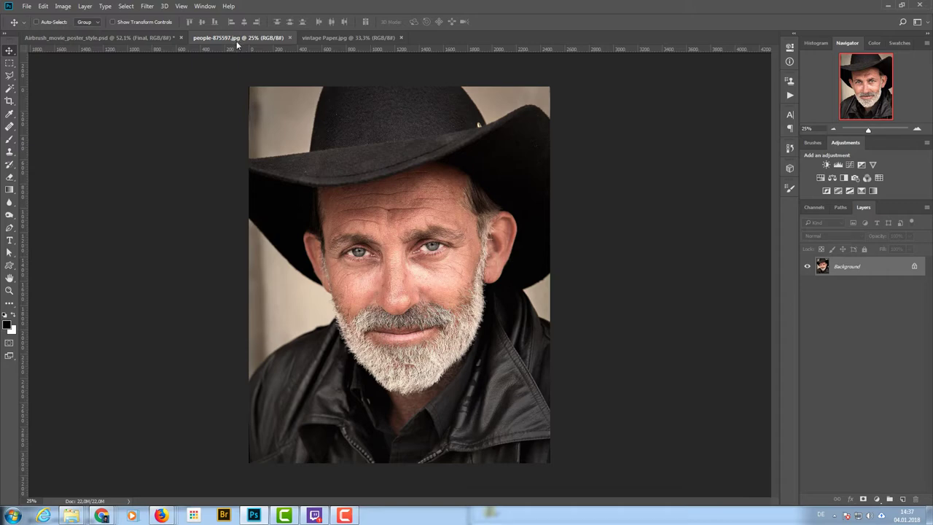
right_click(880, 269)
left_click(831, 269)
left_click(914, 267)
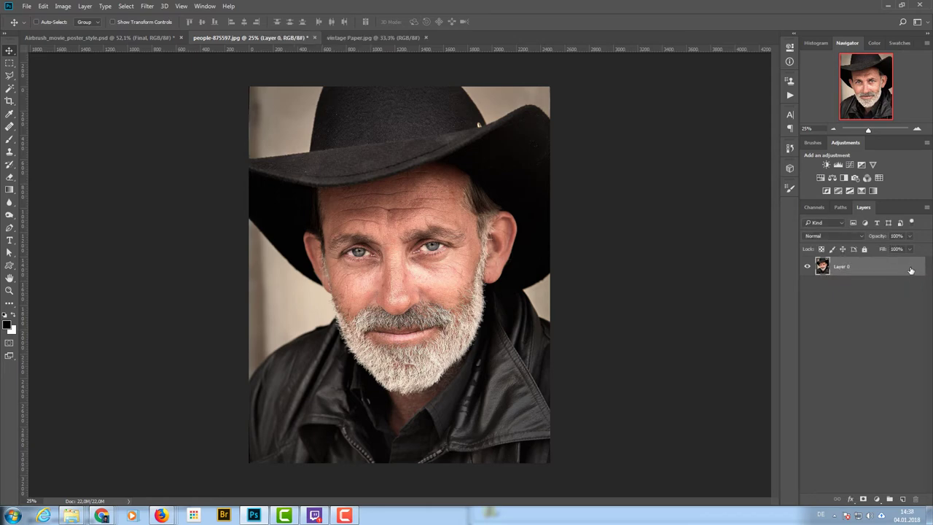
right_click(824, 269)
right_click(869, 263)
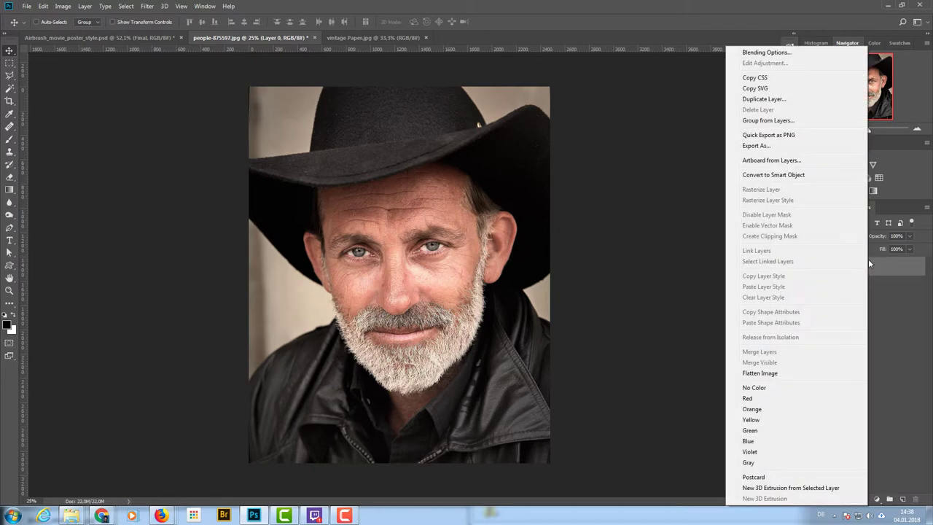
left_click(809, 178)
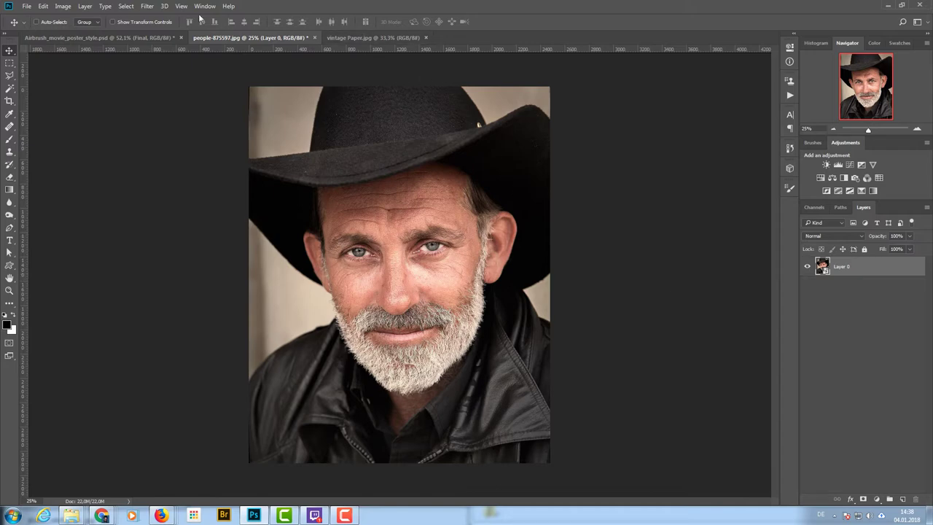
- Apply a Camera Raw filter to Layer 0 with Clarity +100, Vibrance +80 and Blacks -60
left_click(148, 7)
left_click(178, 63)
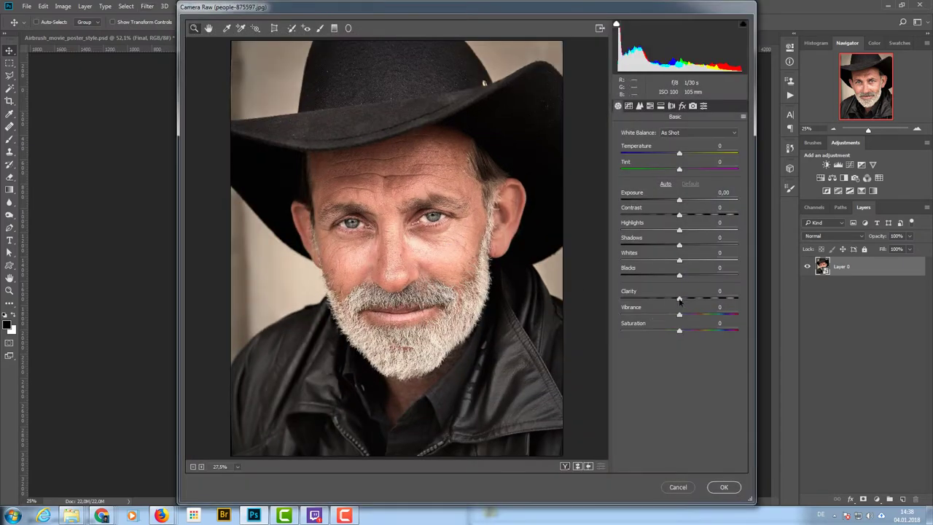
left_click_drag(679, 300, 738, 299)
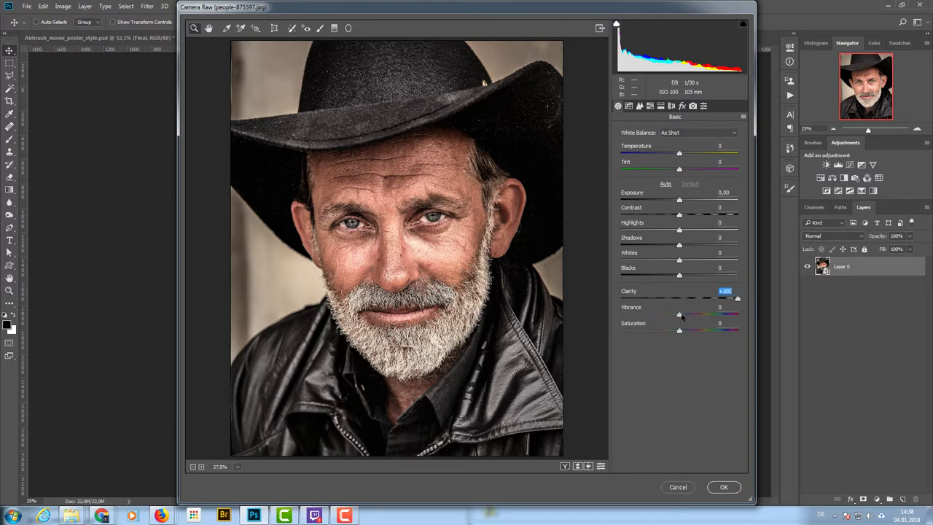
left_click_drag(684, 317, 728, 314)
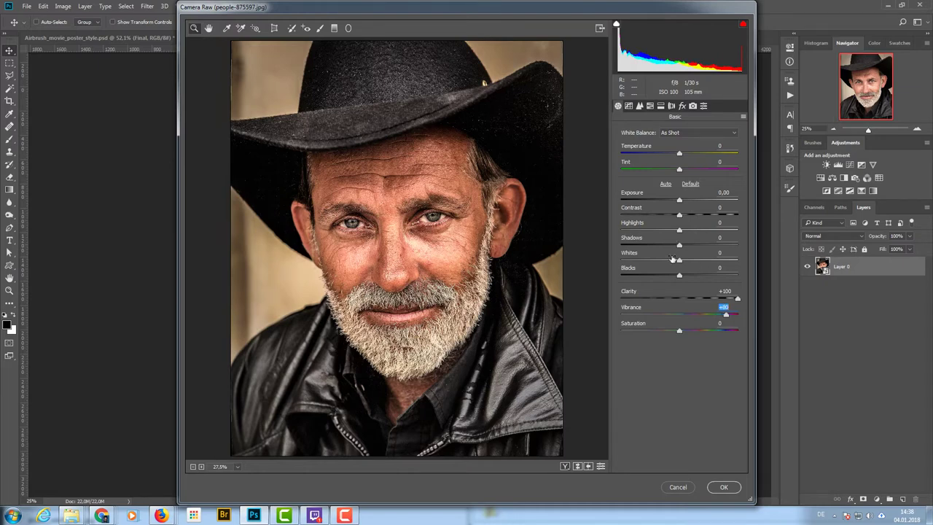
left_click_drag(679, 275, 643, 277)
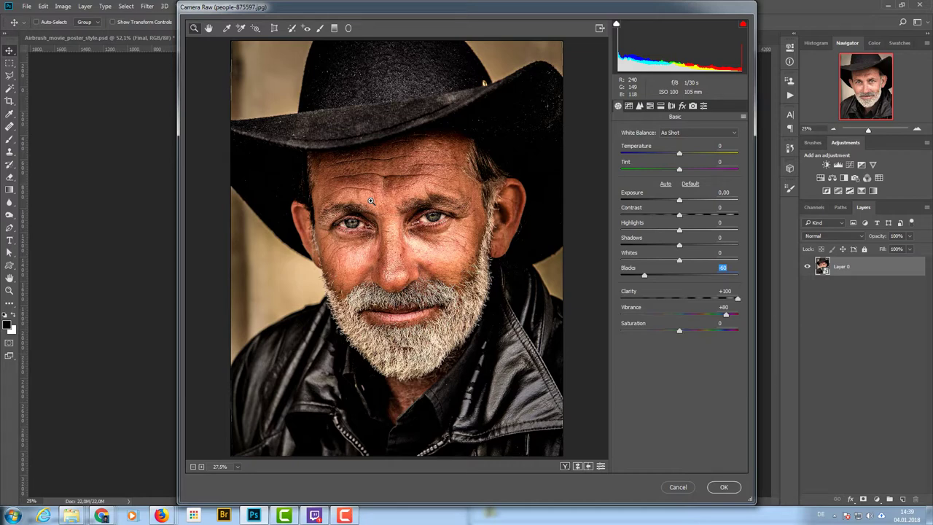
left_click(724, 487)
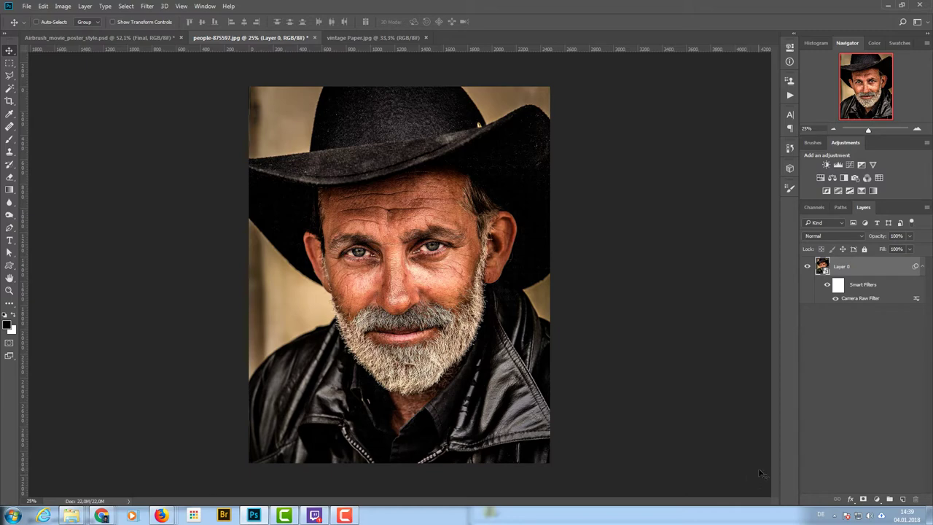
- Apply a High Pass filter to Layer 0 with a radius of 2.1 pixels
left_click(148, 7)
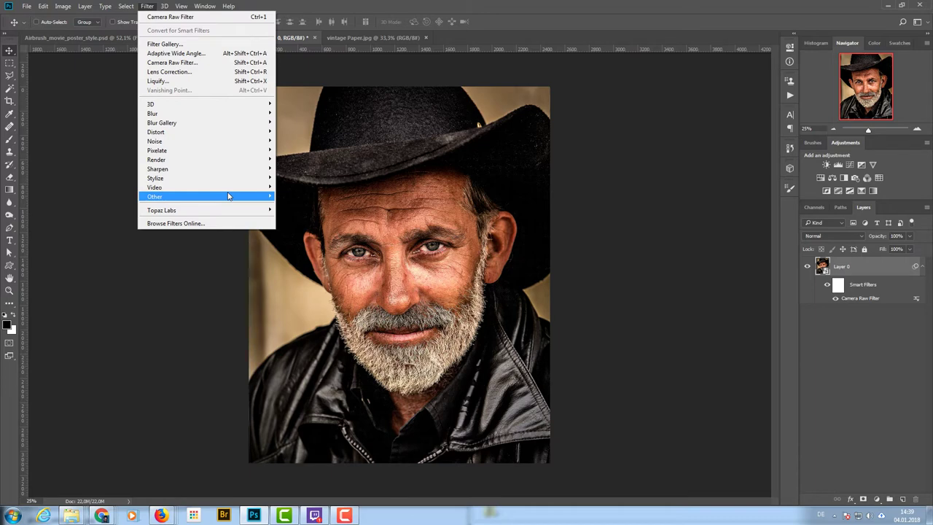
mouse_move(241, 198)
left_click(296, 206)
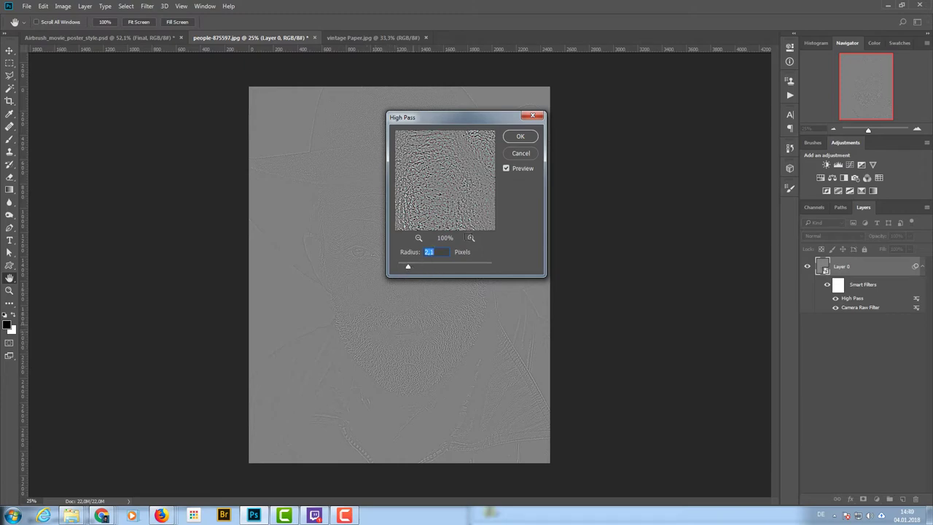
left_click(515, 138)
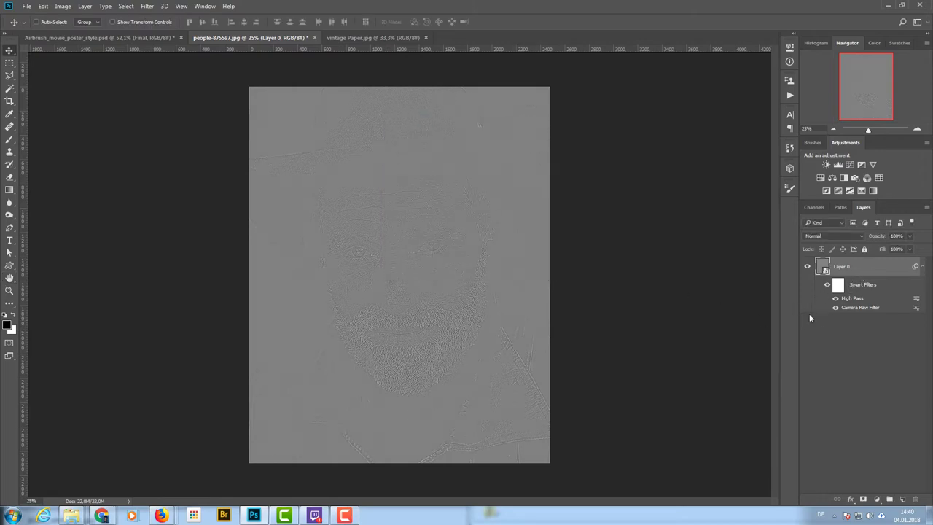
- Set the High Pass smart filter's blend mode to Linear Light at 100% opacity and compare the image without and with it
double_click(917, 302)
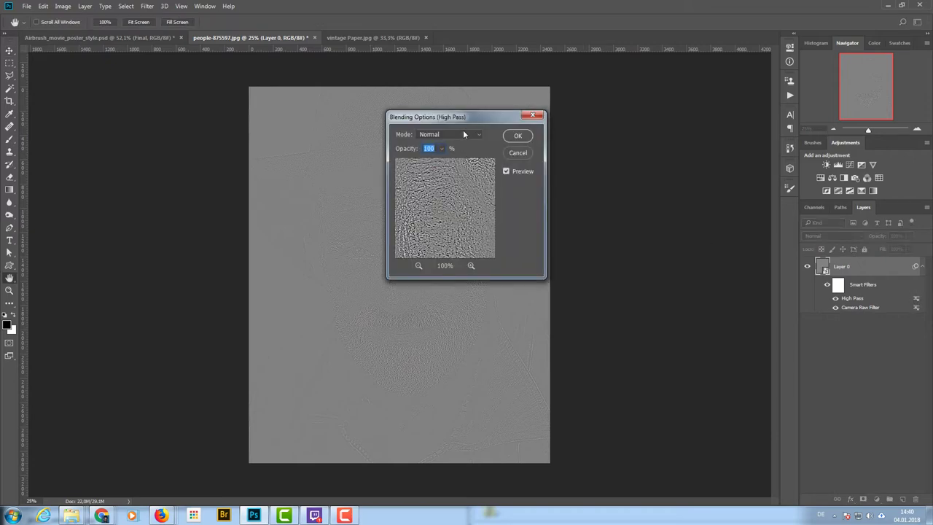
left_click(464, 134)
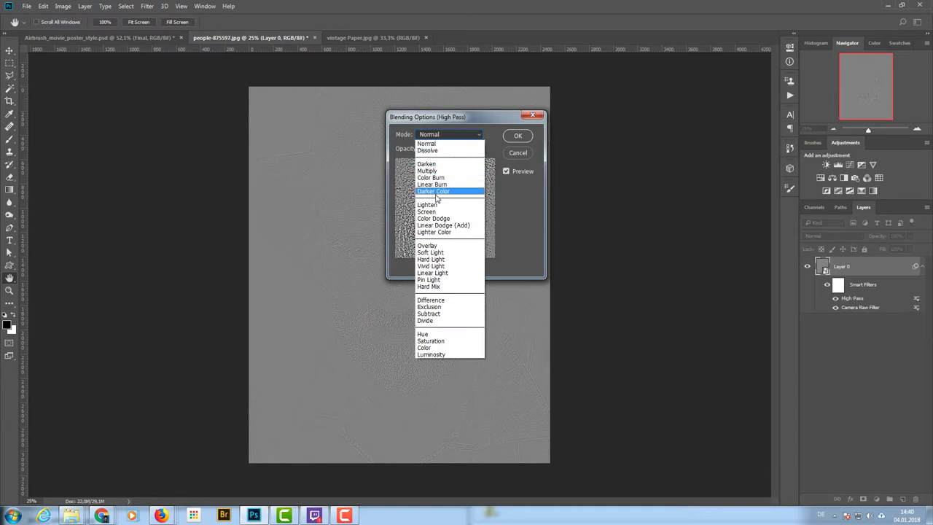
left_click(442, 274)
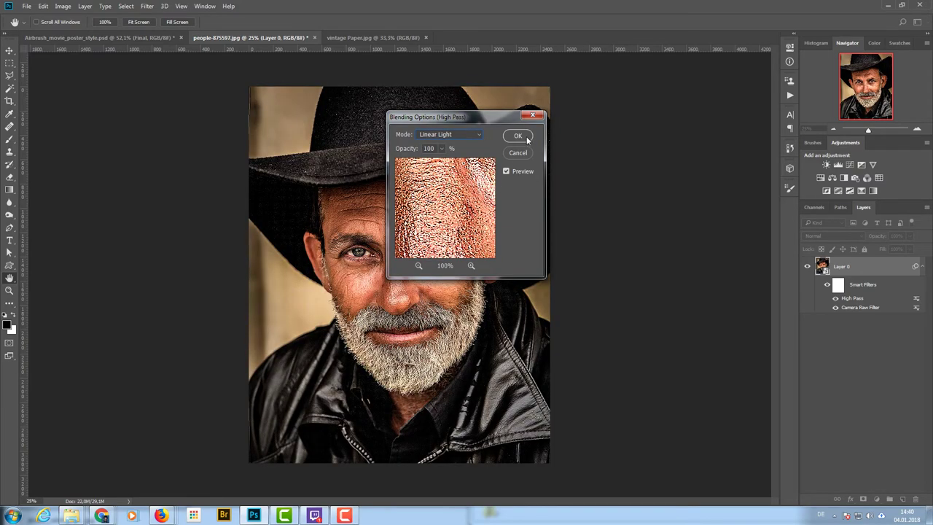
left_click(518, 137)
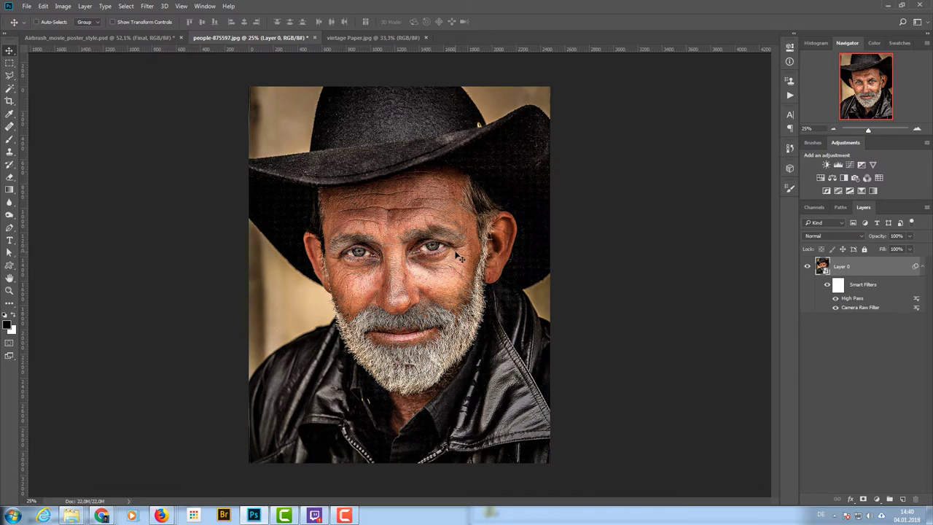
left_click(835, 300)
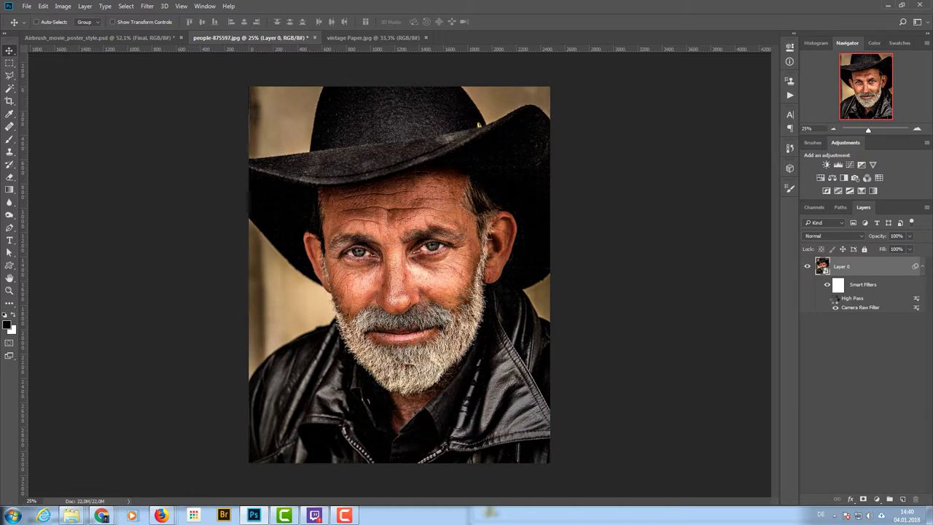
left_click(836, 300)
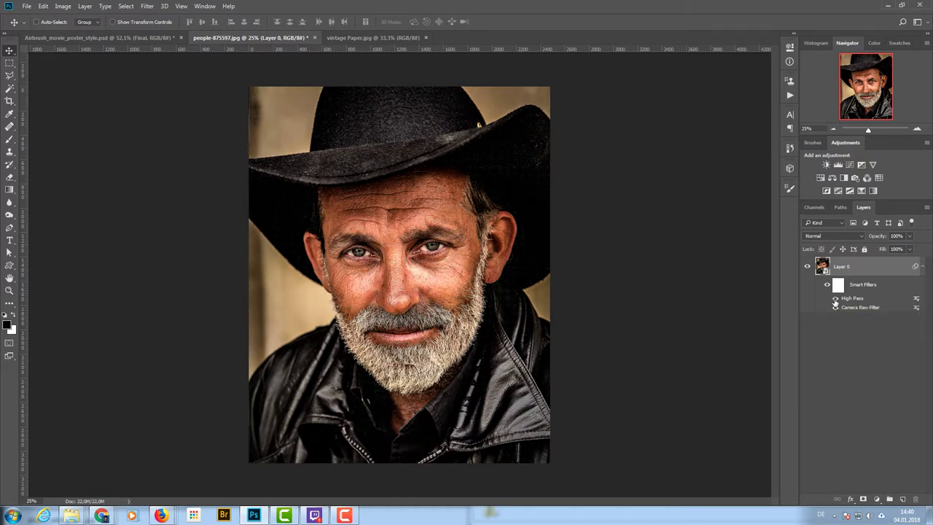
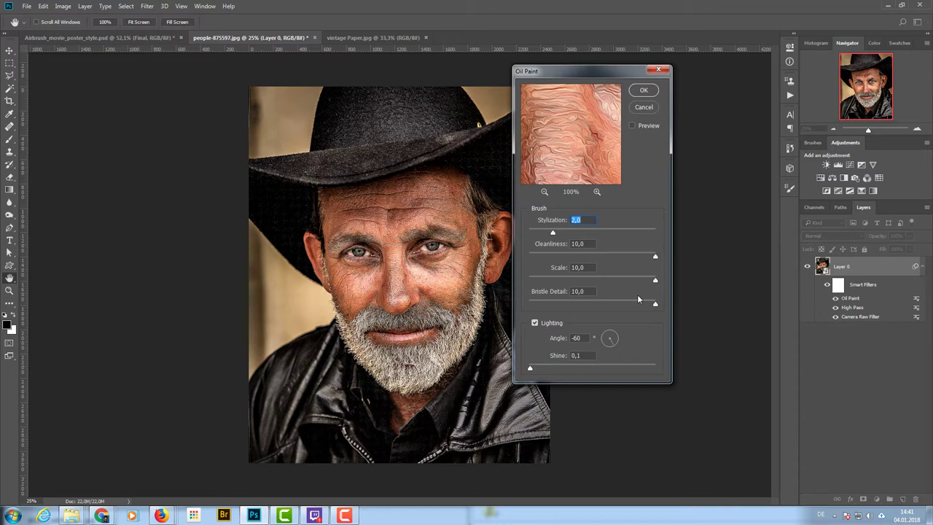
- Apply Oil Paint with Stylization 2.0, Cleanliness, Scale and Bristle Detail 10.0, and lighting at angle -60 with Shine 0.1
left_click_drag(586, 147, 583, 147)
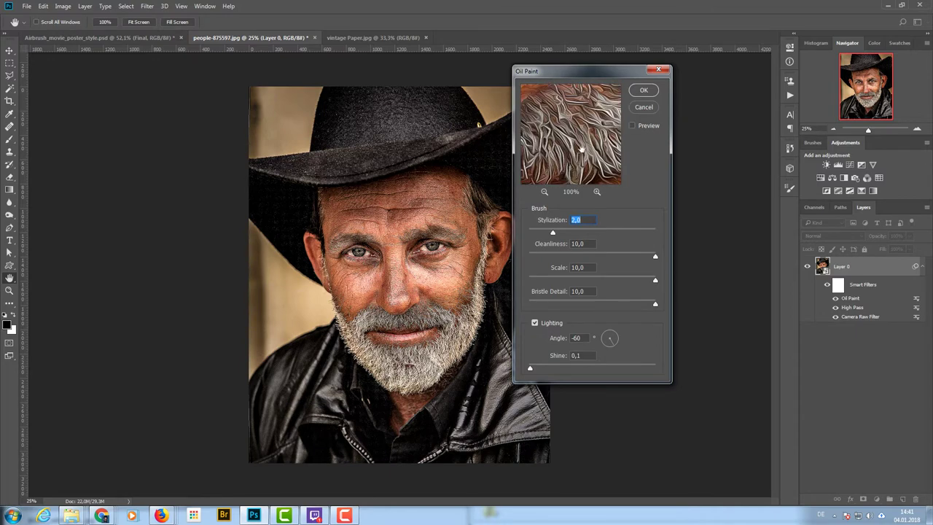
left_click(644, 89)
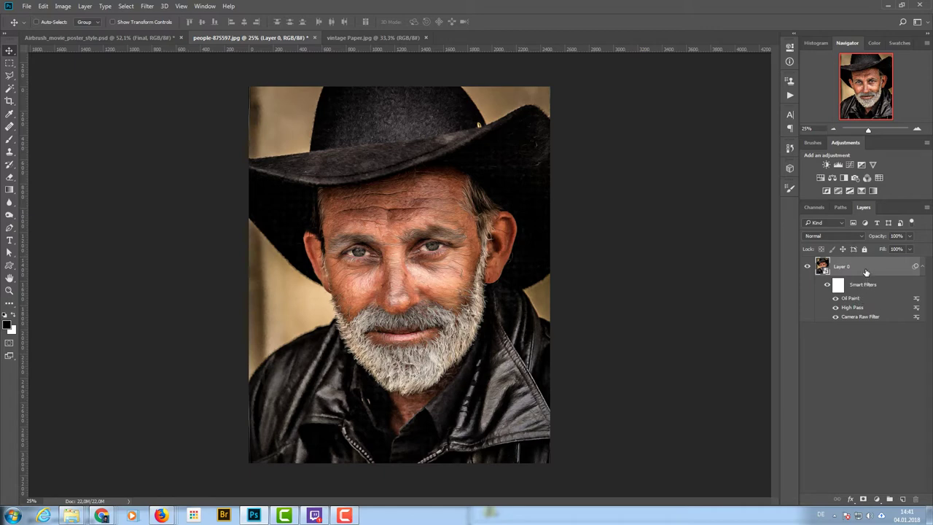
- Create a rasterized duplicate of Layer 0 and set its blend mode to Overlay
left_click_drag(866, 272, 902, 498)
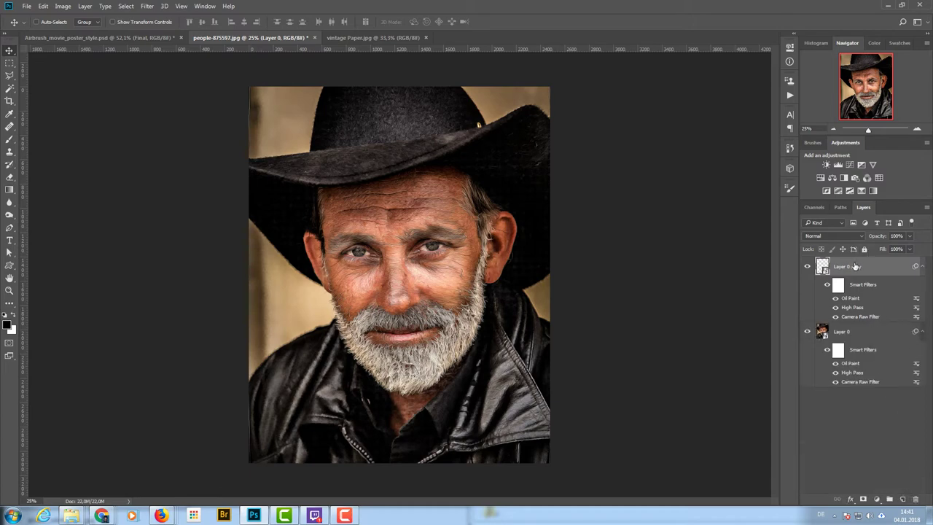
right_click(831, 266)
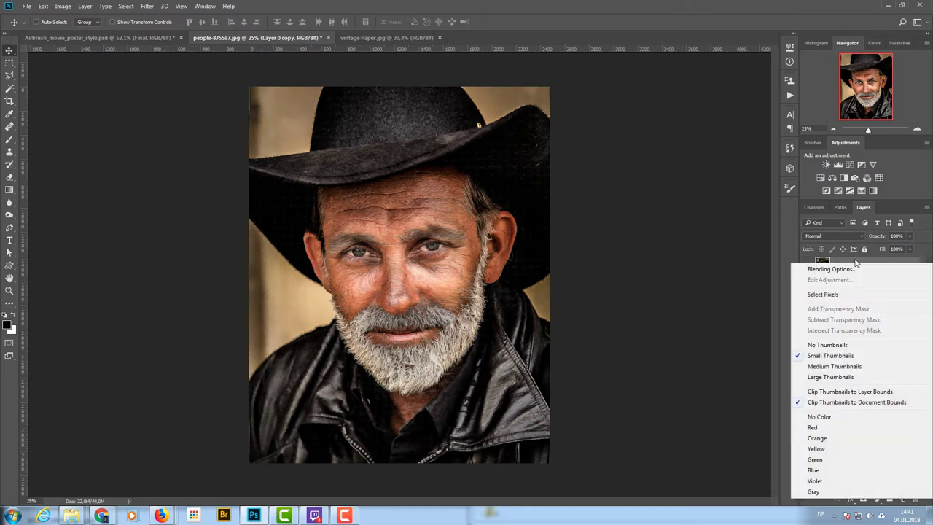
left_click(857, 263)
right_click(857, 263)
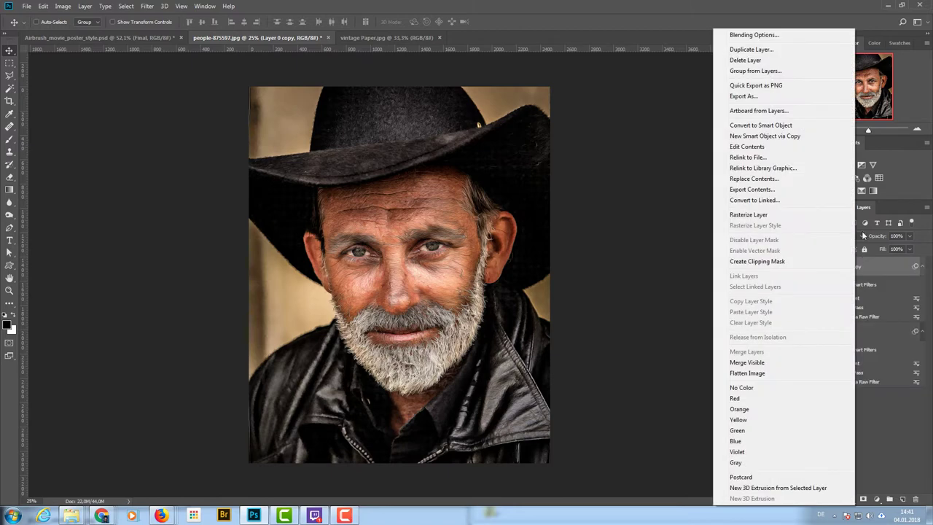
left_click(795, 219)
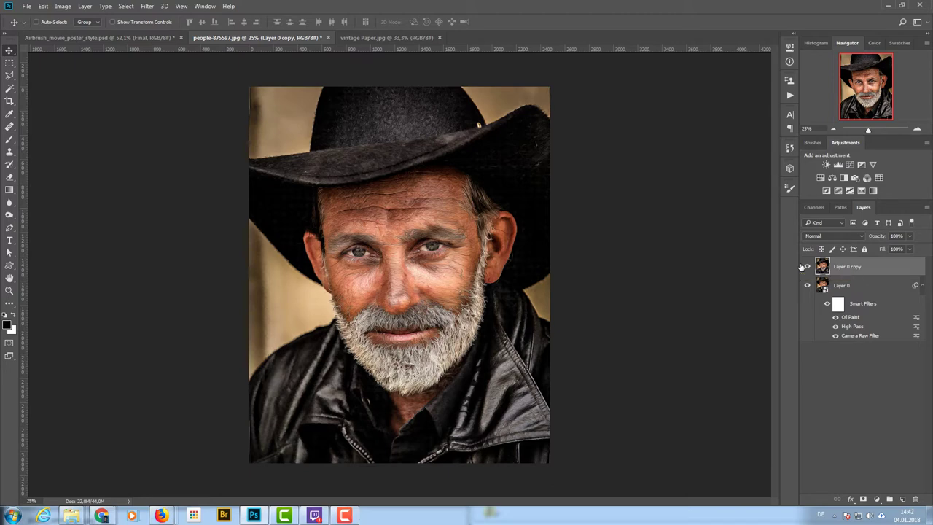
left_click(842, 237)
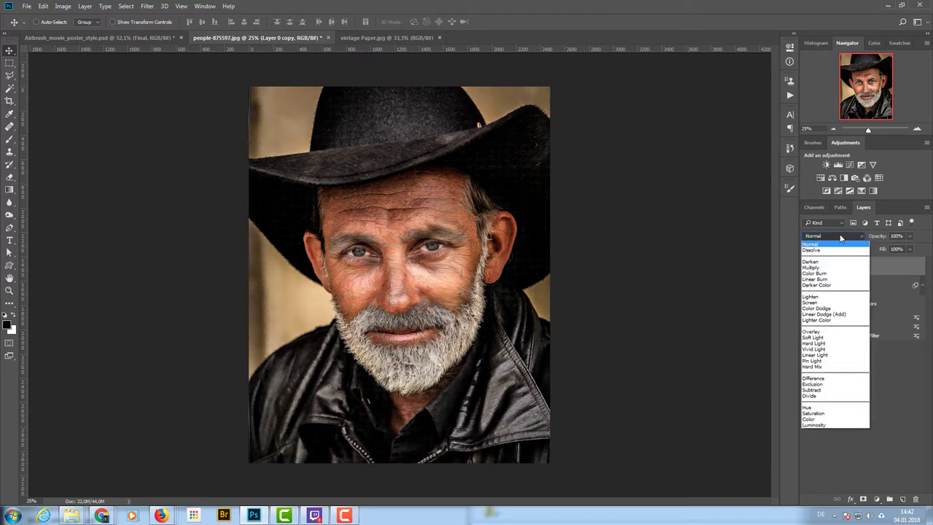
left_click(836, 332)
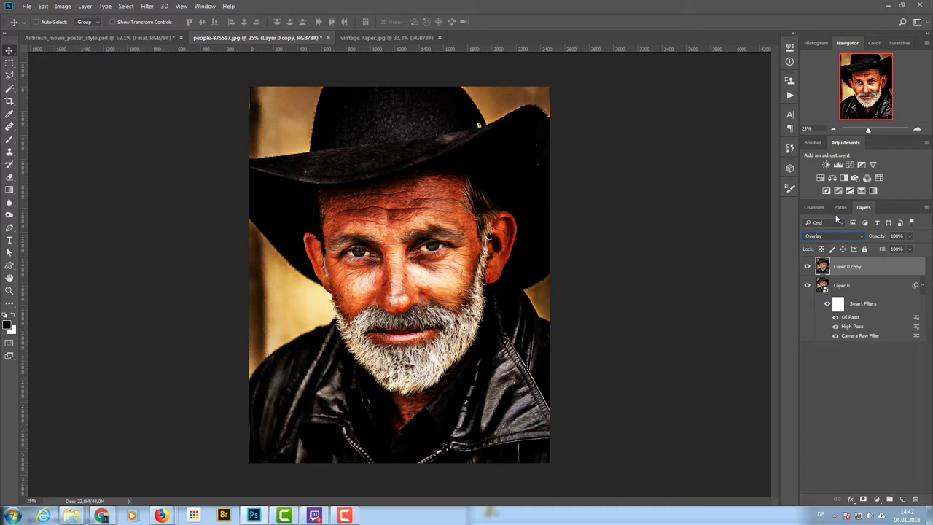
- Load the RGB channel's highlights as a selection, copy them from Layer 0 copy onto a new layer, and briefly view that layer alone
left_click(815, 208)
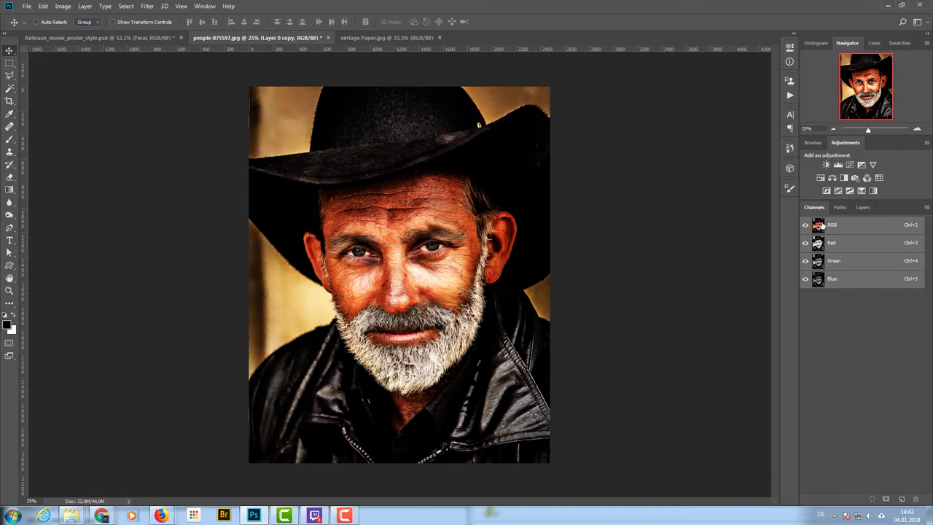
left_click(819, 225, "ctrl")
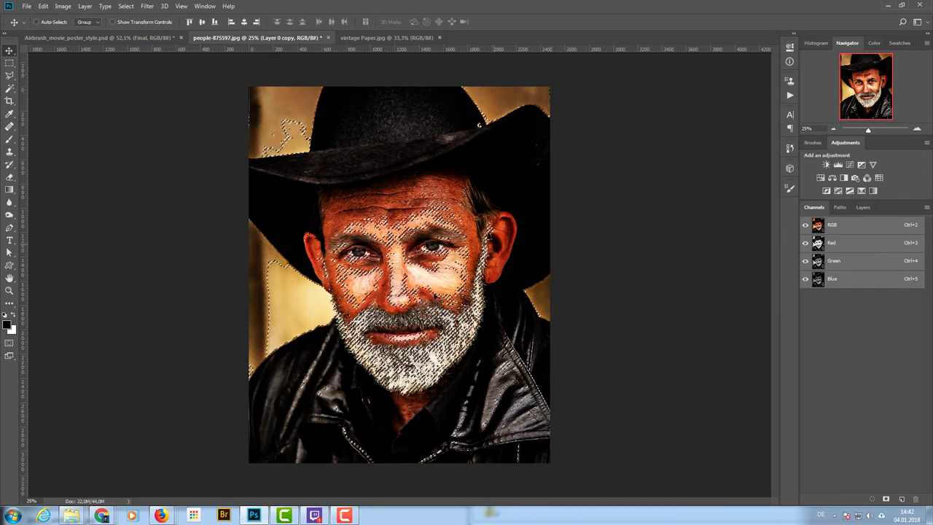
left_click(860, 209)
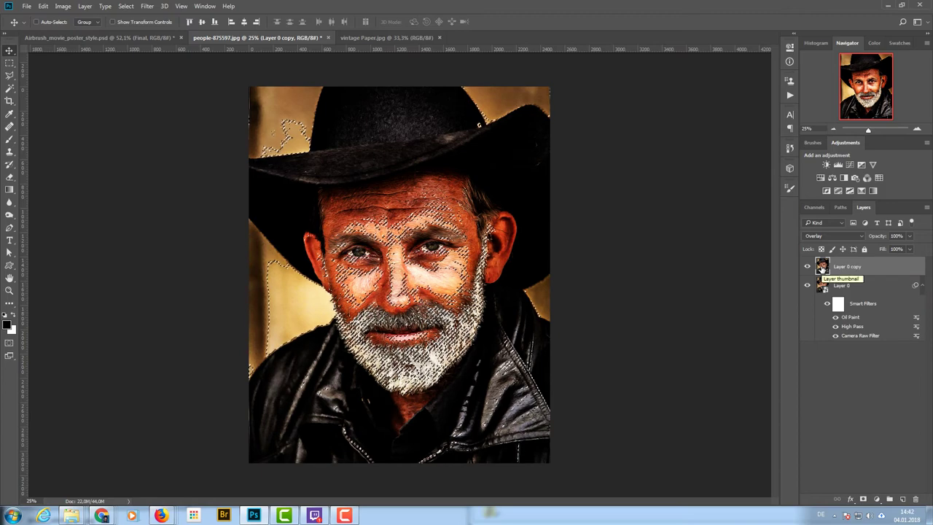
key("ctrl")
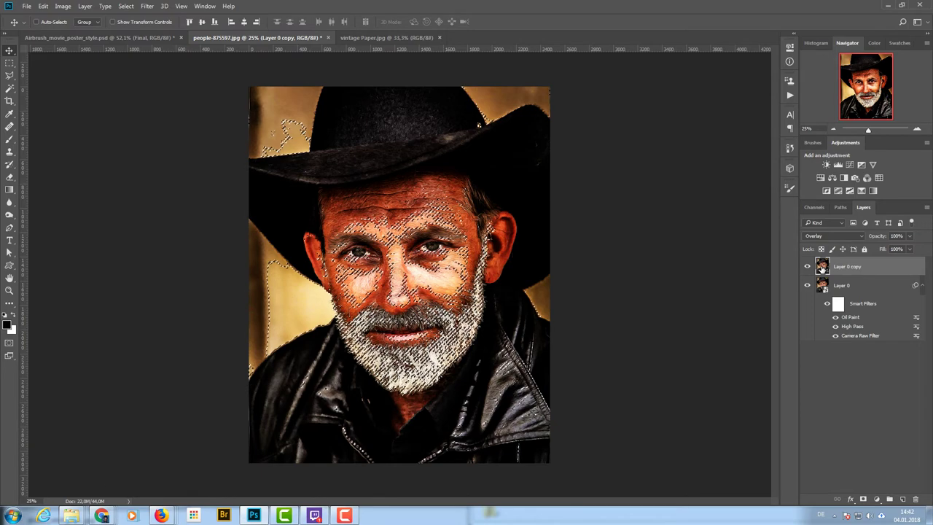
key("ctrl")
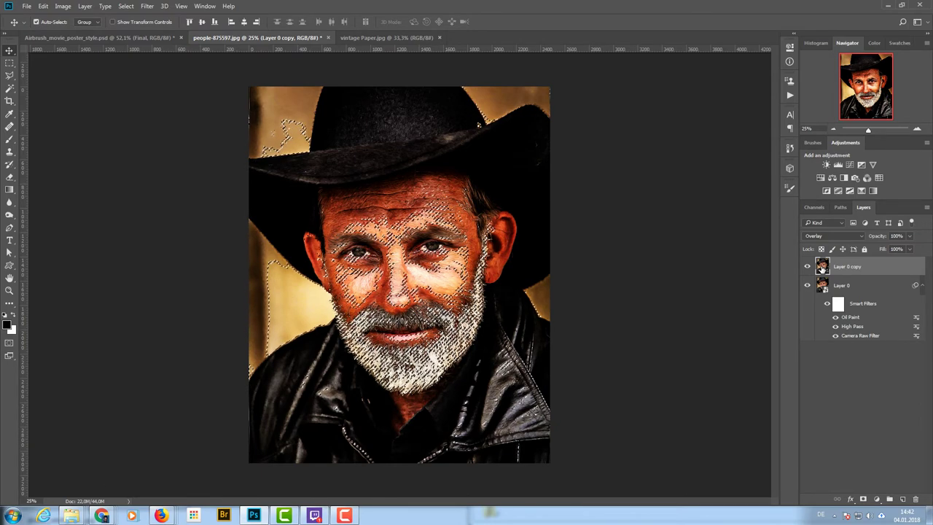
key("ctrl+j")
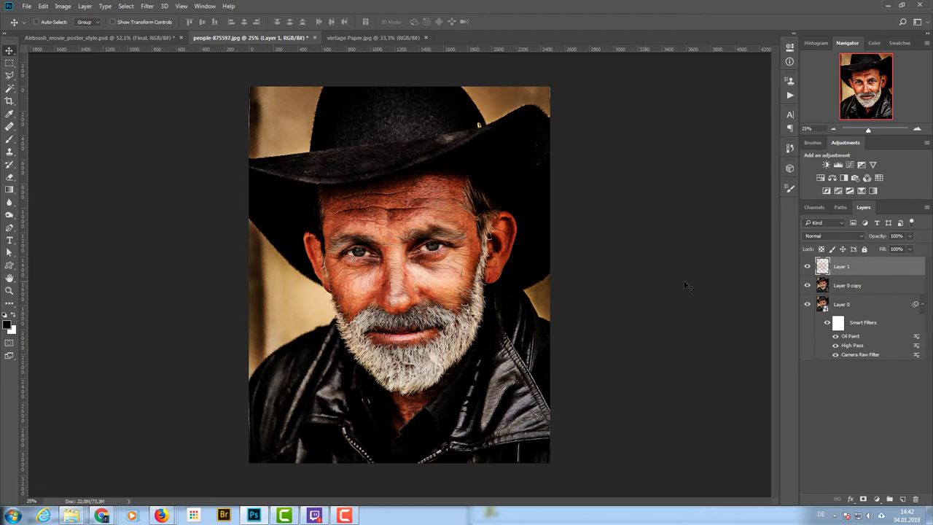
left_click(807, 268, "alt")
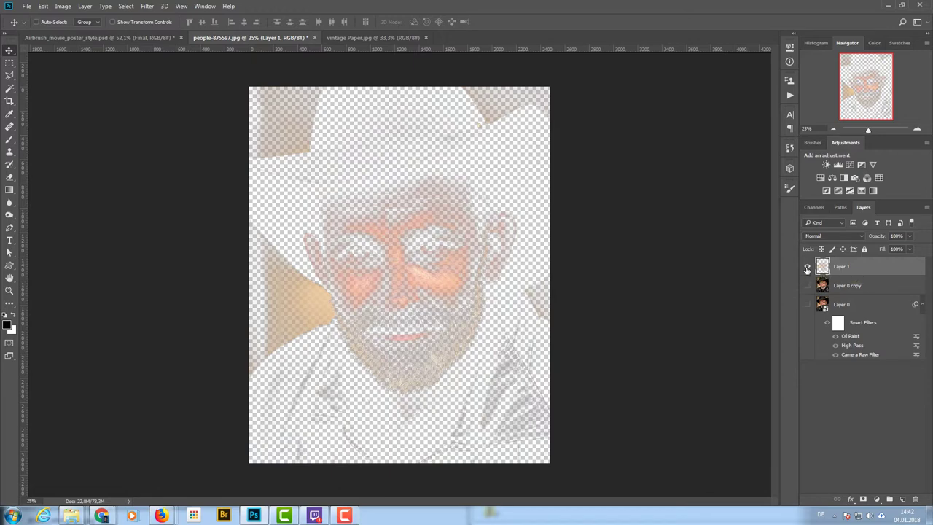
left_click(807, 268, "alt")
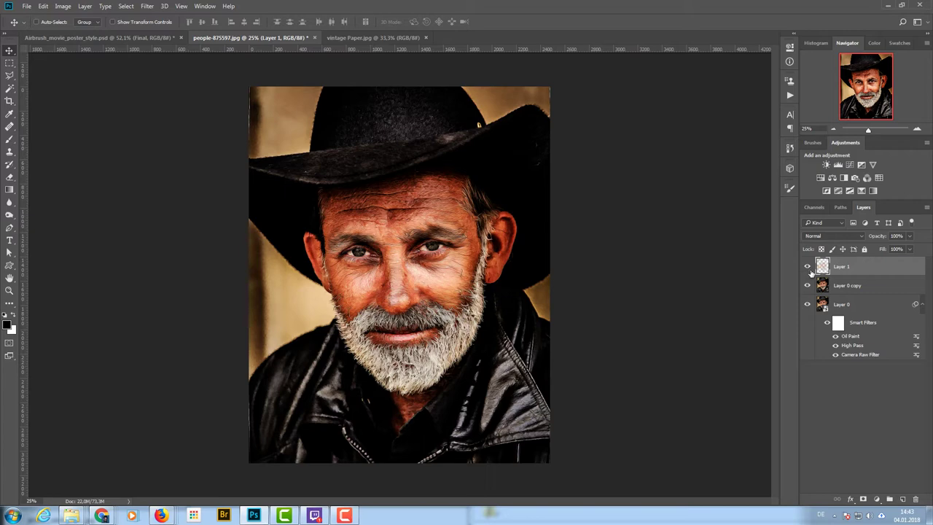
- Set Layer 1's blend mode to Vivid Light and its opacity to 80%
left_click(853, 237)
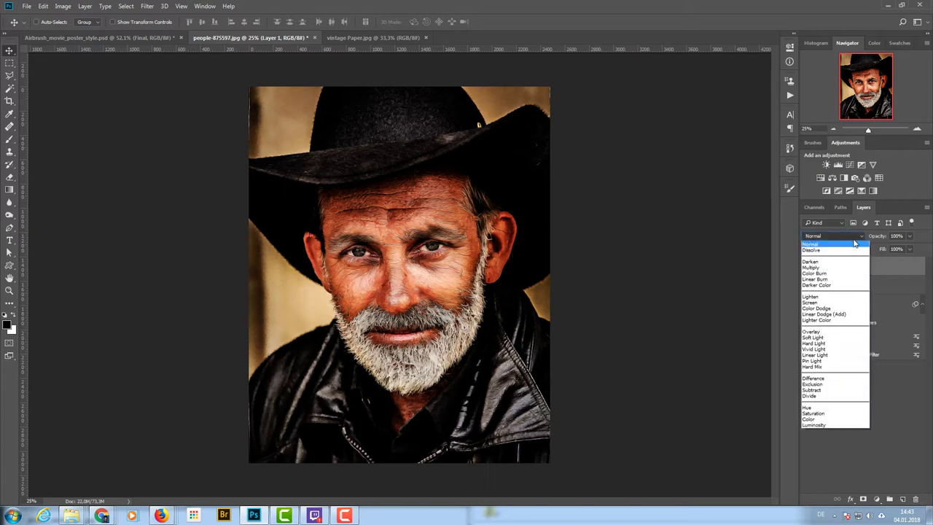
left_click(835, 348)
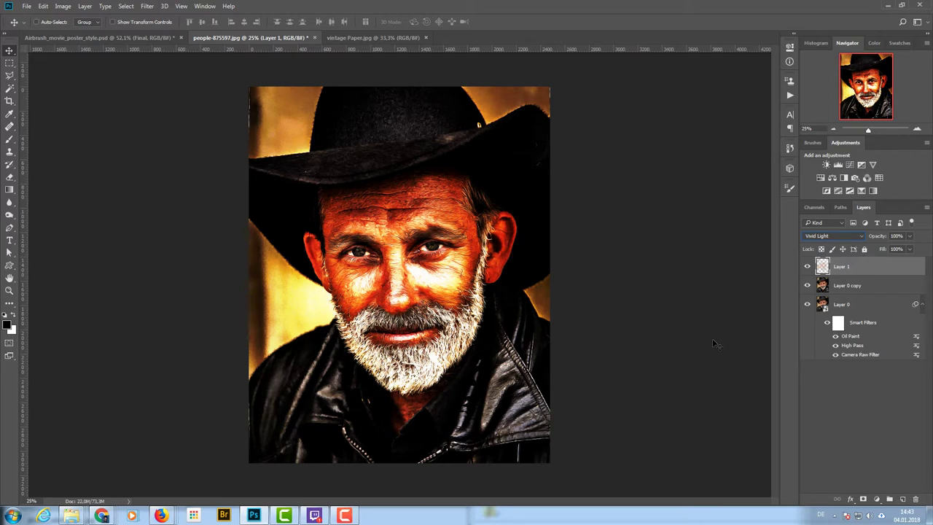
left_click(909, 235)
left_click_drag(912, 249, 901, 250)
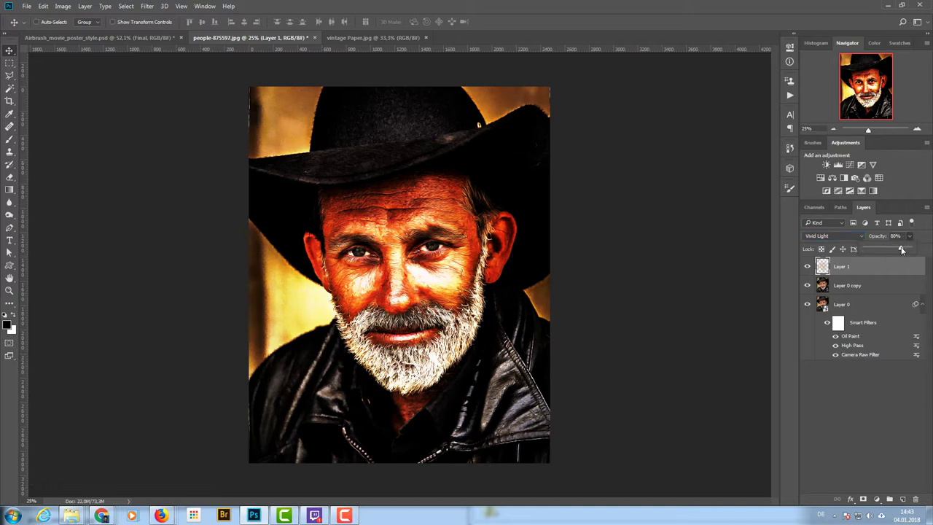
- Reselect the highlights, fill them with white on a new layer above Layer 1, and remove the selection
left_click(126, 7)
left_click(138, 34)
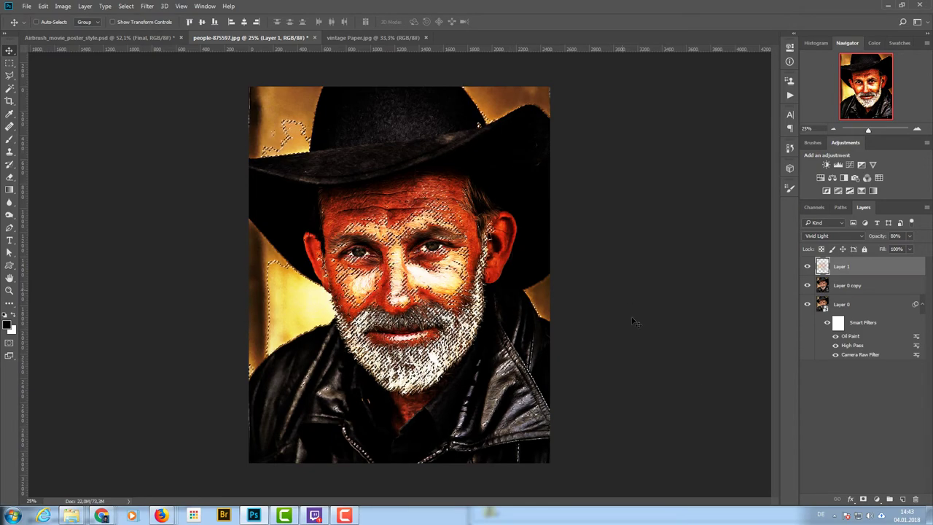
left_click(904, 499)
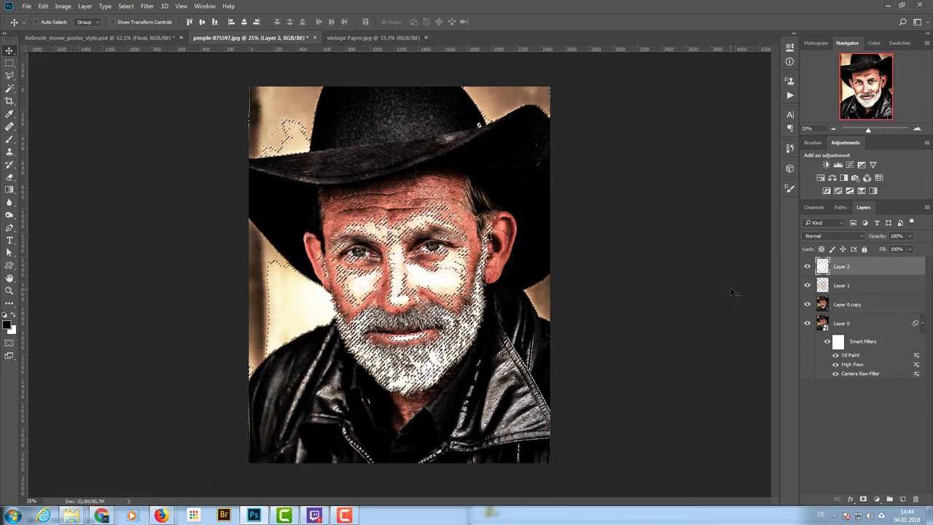
key("ctrl")
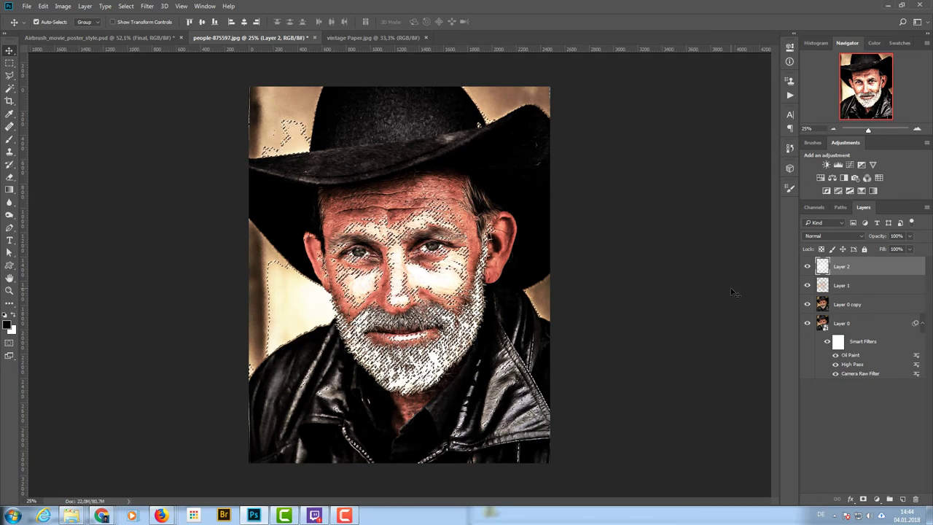
key("ctrl+d")
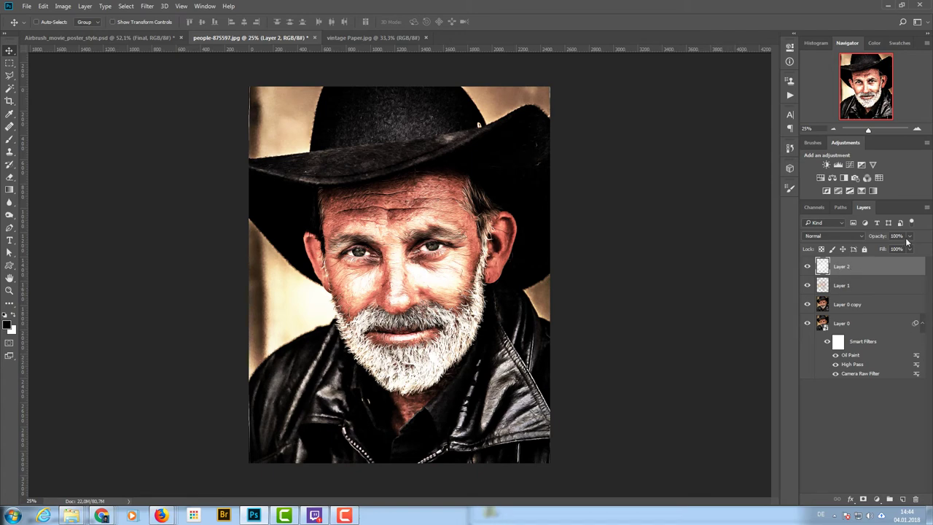
- Set Layer 2's blend mode to Soft Light and compare the image without and with that layer
left_click(849, 238)
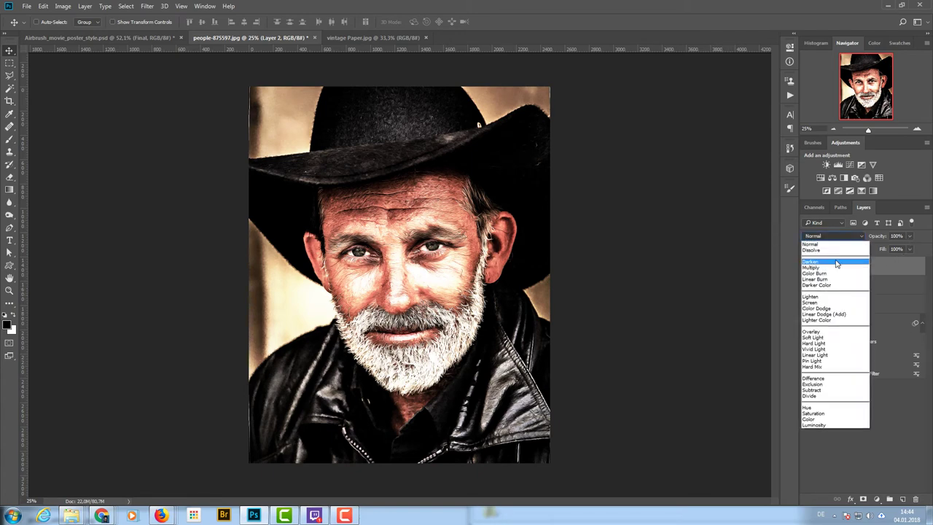
left_click(827, 337)
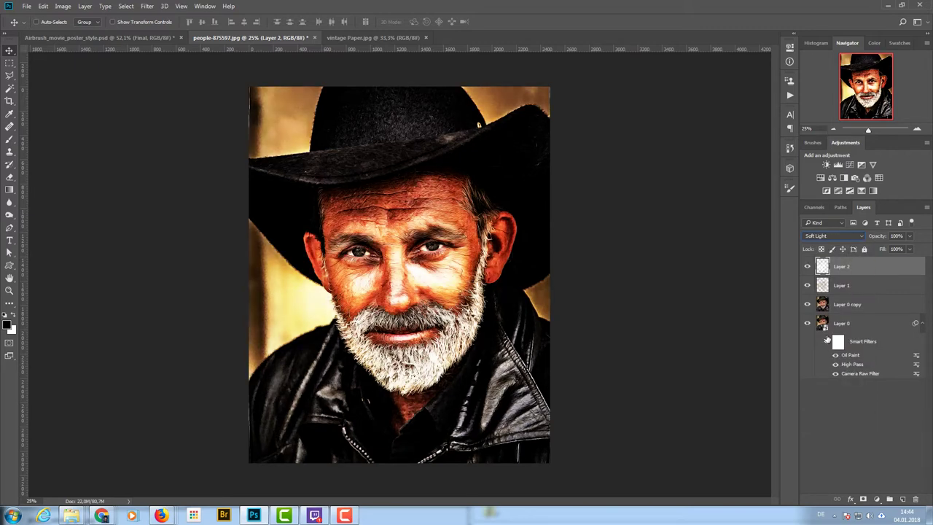
left_click(808, 267)
left_click(808, 267)
left_click(807, 267)
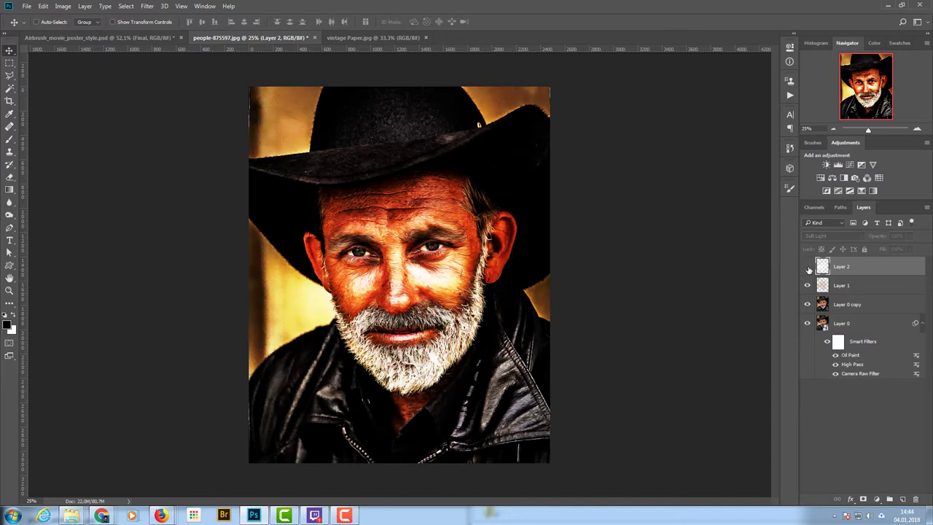
left_click(808, 266)
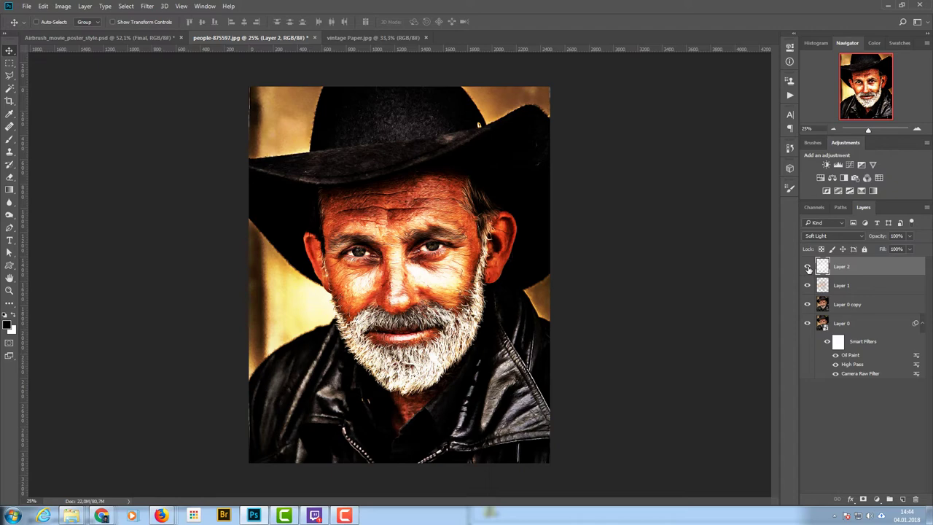
- Apply Poster Edges with Thickness 0, Intensity 0 and Posterization 6 to a new merged copy of all visible layers, and compare without and with it
key("ctrl")
key("ctrl+shift+alt+e")
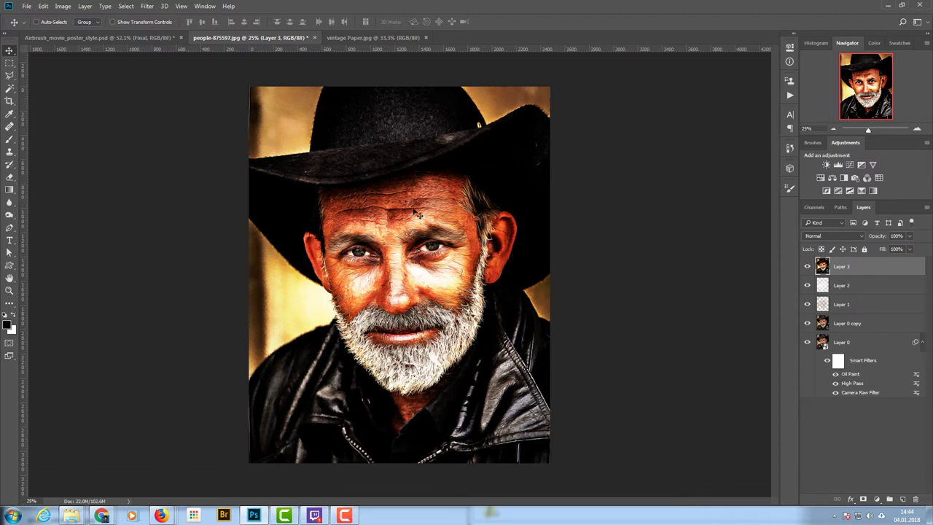
left_click(148, 6)
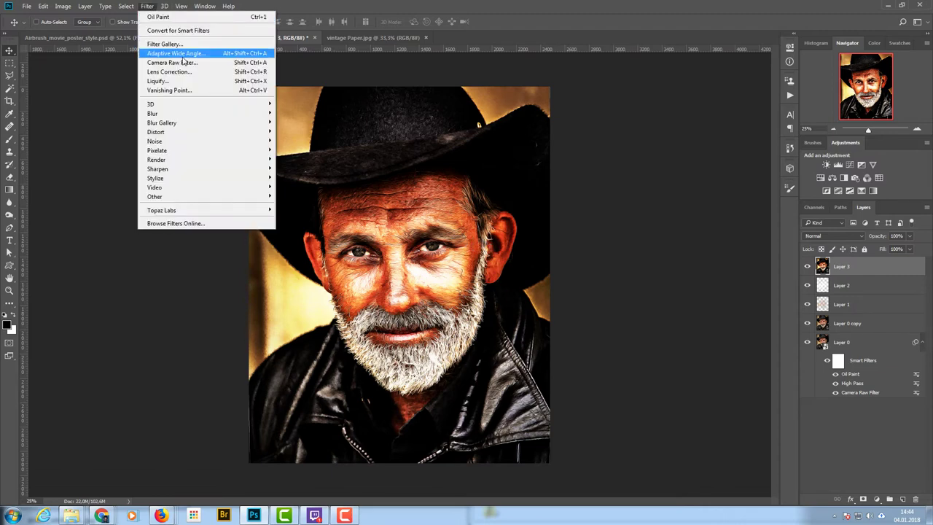
key("Escape")
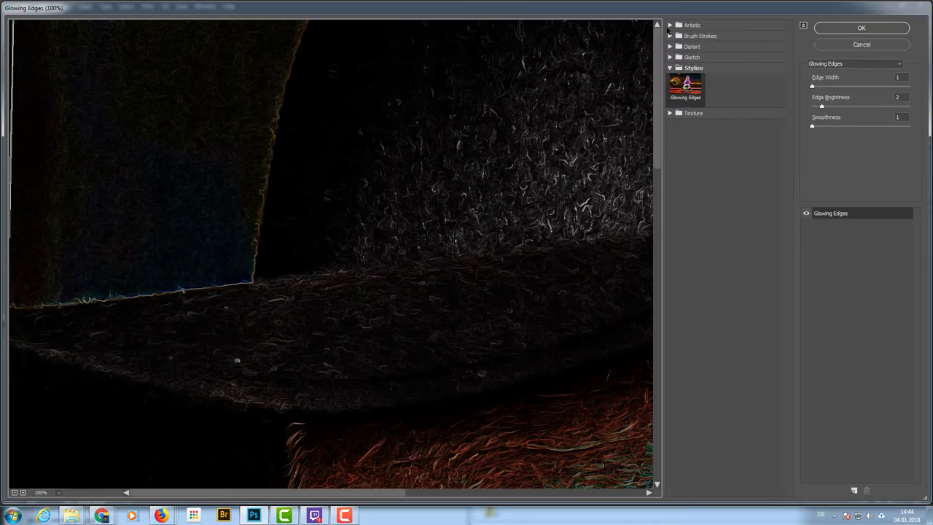
left_click(669, 26)
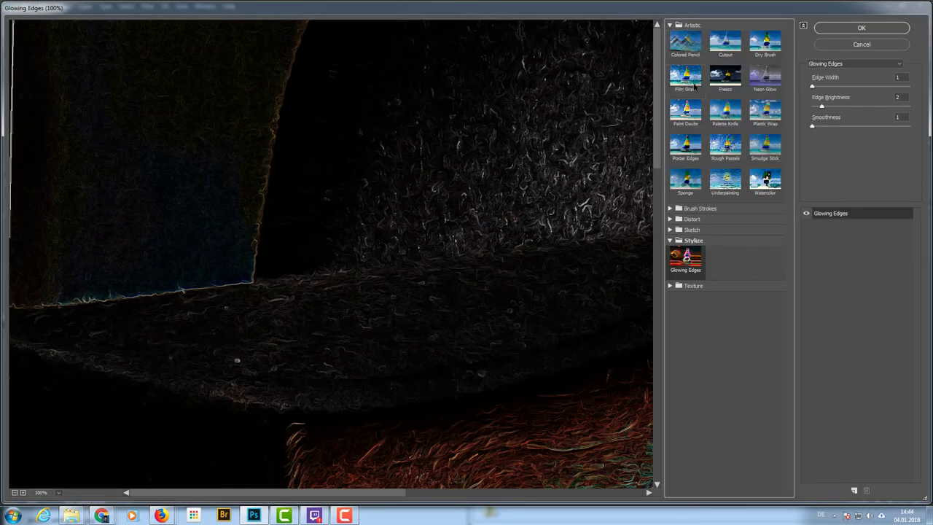
left_click(688, 152)
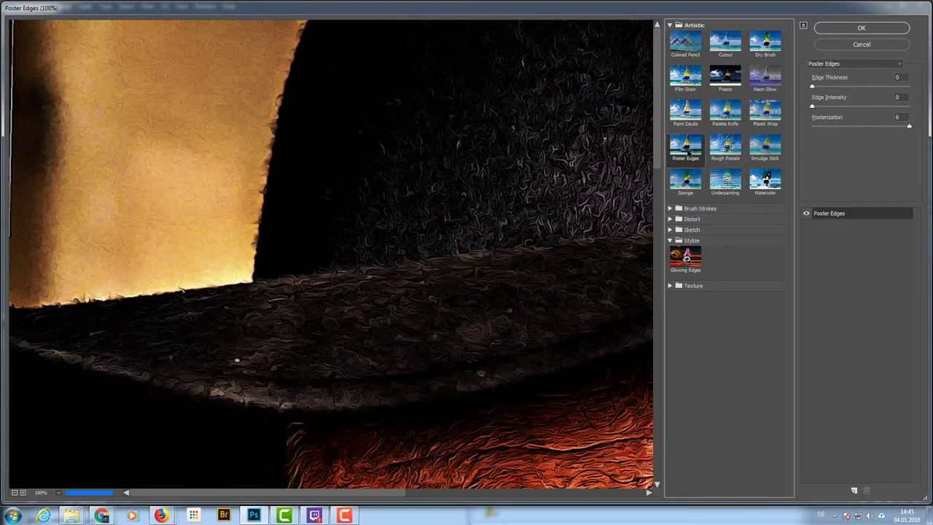
scroll(496, 258, "down", 10)
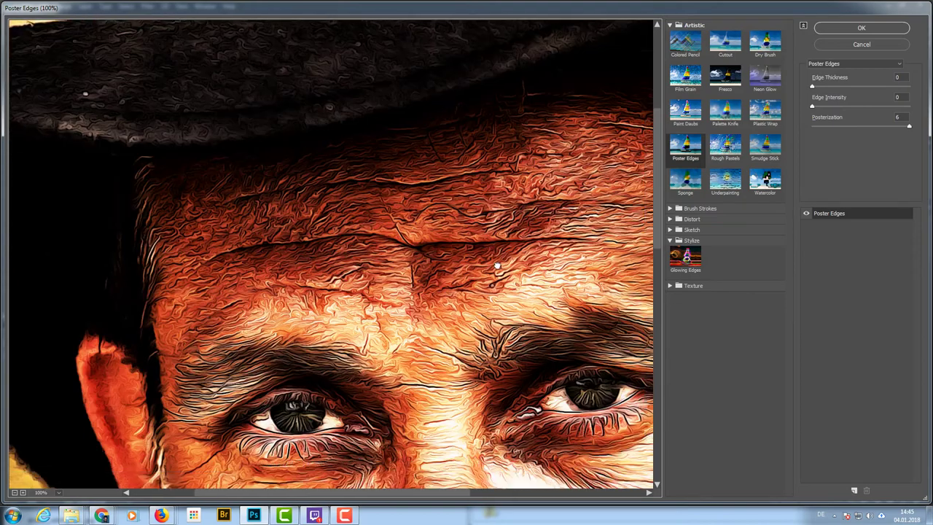
scroll(506, 260, "down", 4)
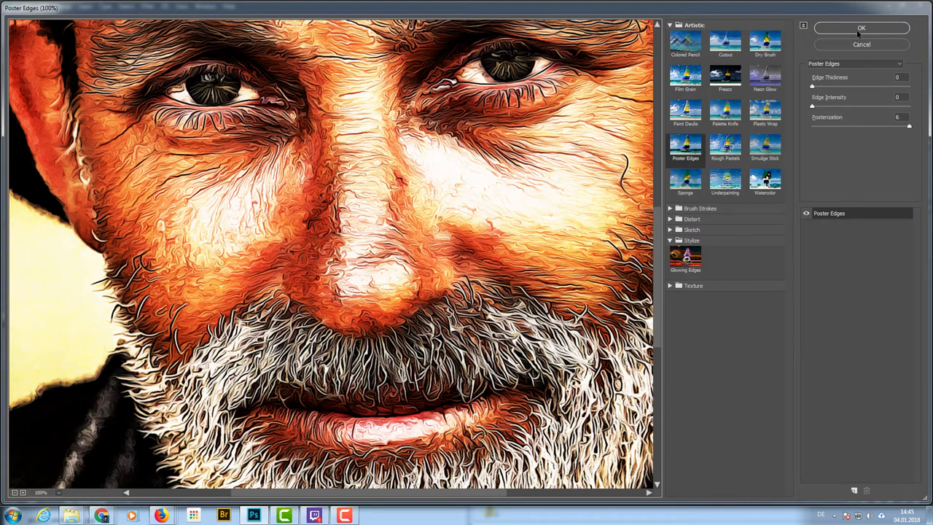
left_click(853, 28)
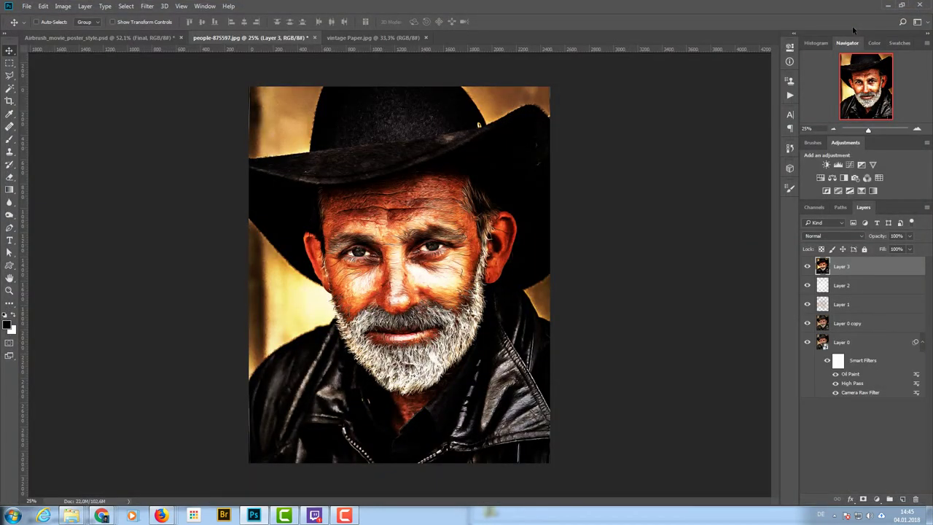
left_click(807, 268)
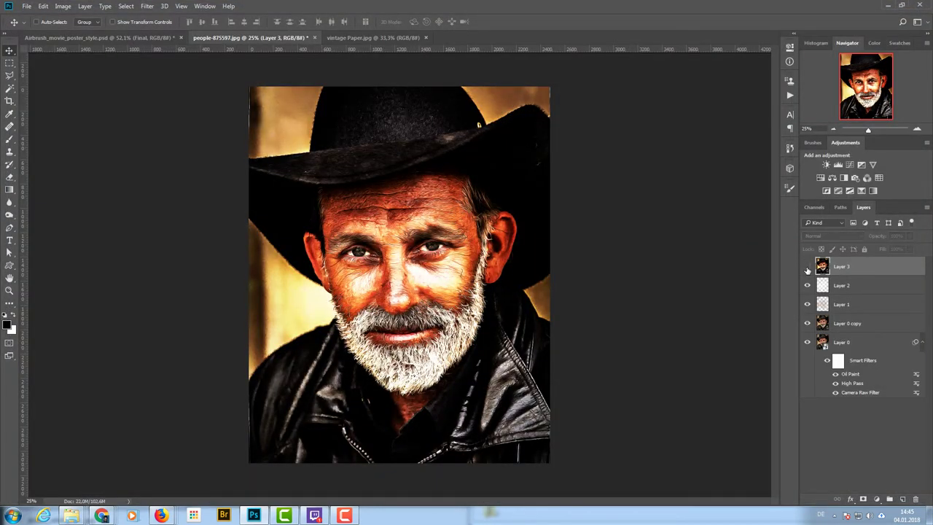
left_click(807, 268)
left_click(807, 269)
left_click(807, 268)
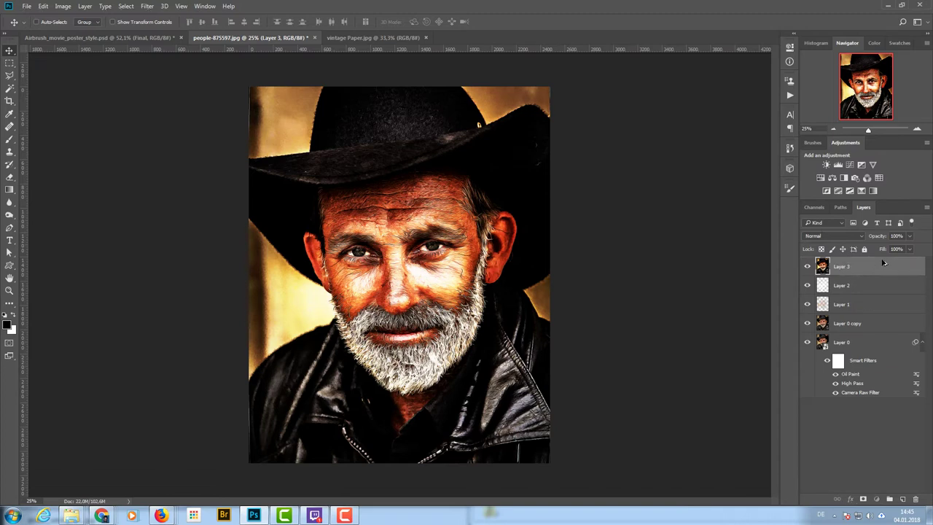
- Duplicate Layer 3 and desaturate the copy
key("ctrl+j")
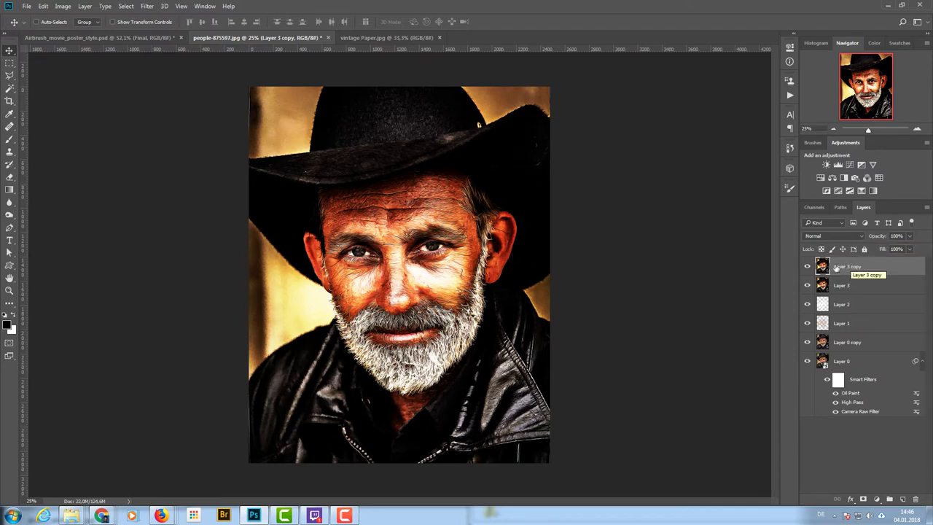
left_click(63, 5)
mouse_move(77, 31)
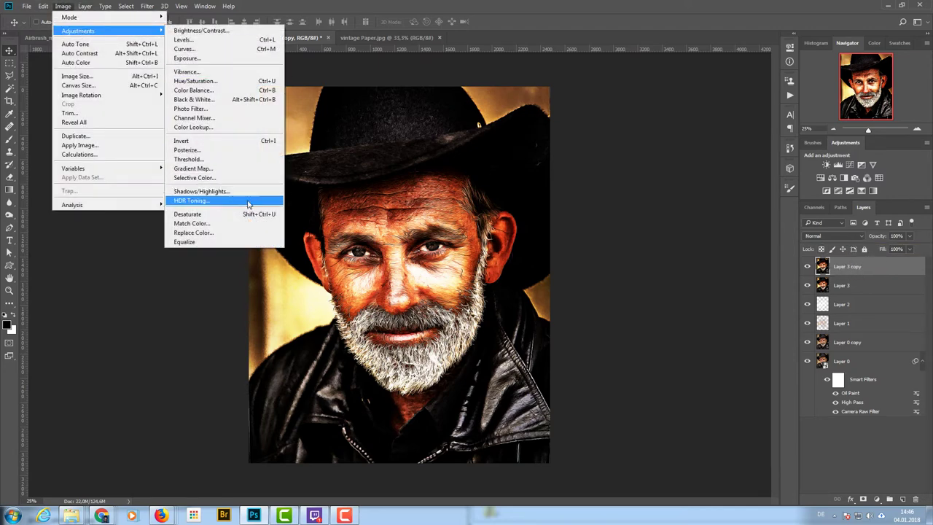
left_click(198, 212)
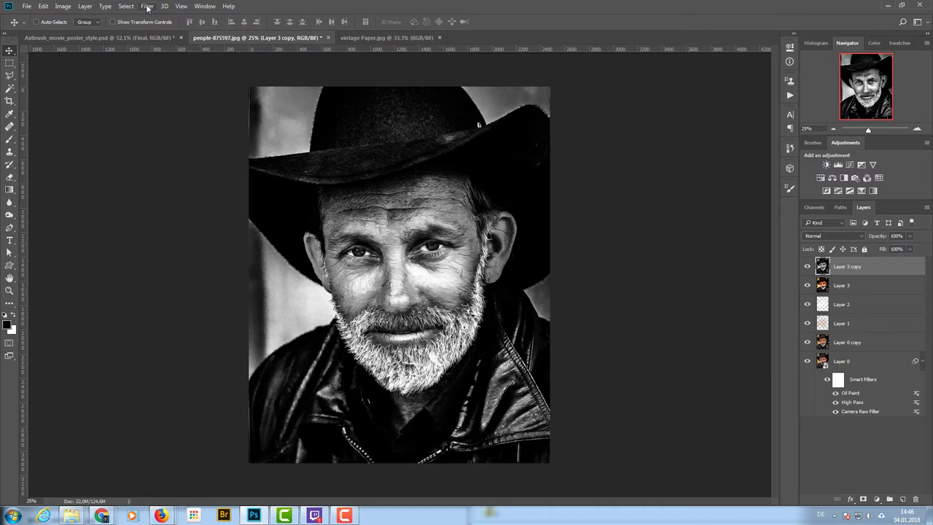
- Apply the Glowing Edges filter to Layer 3 copy with Edge Width 1, Edge Brightness 2 and Smoothness 1
left_click(148, 6)
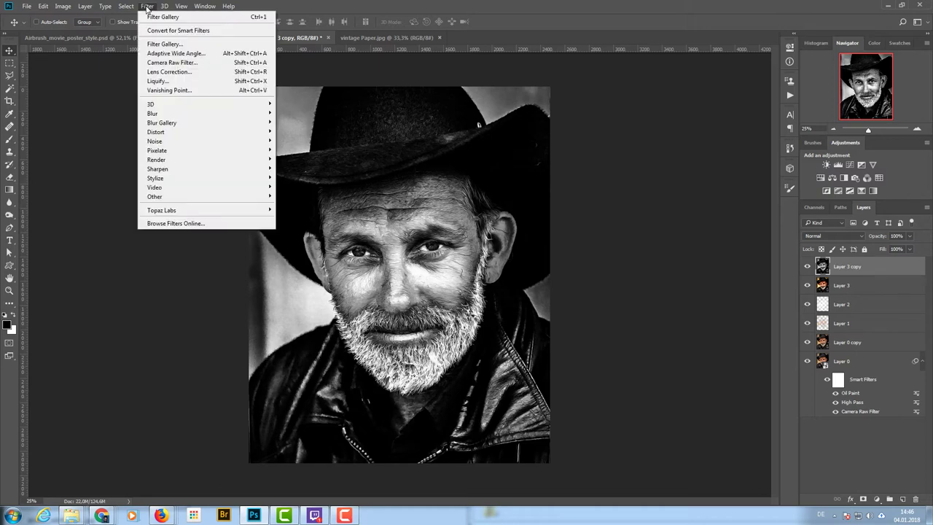
left_click(165, 44)
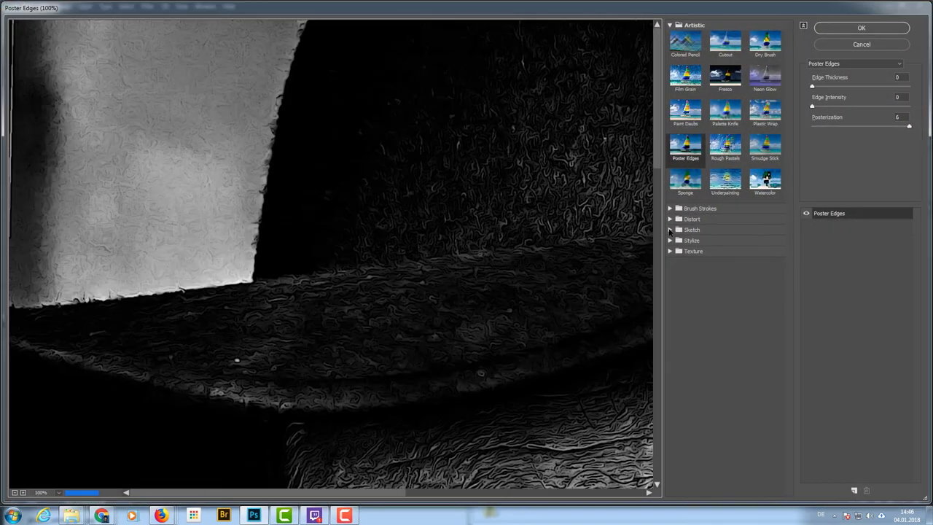
left_click(675, 240)
left_click(691, 263)
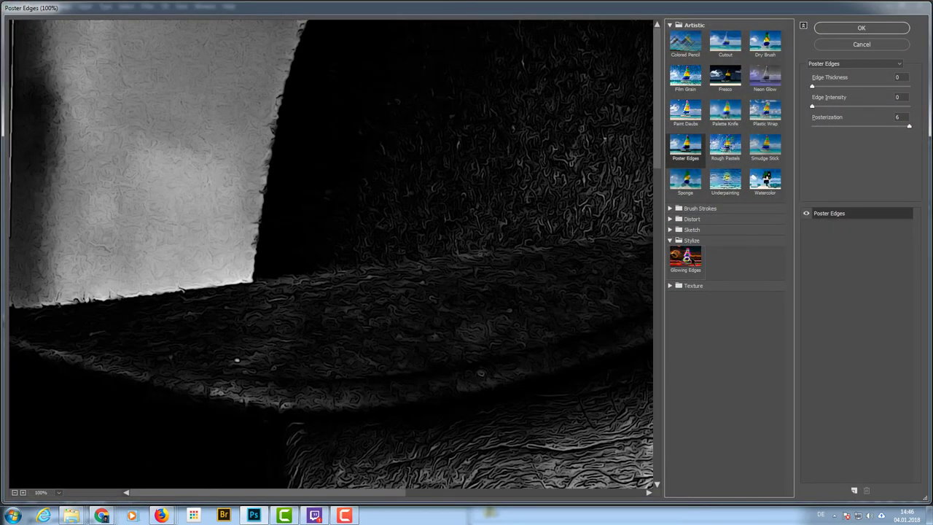
left_click_drag(462, 131, 484, 213)
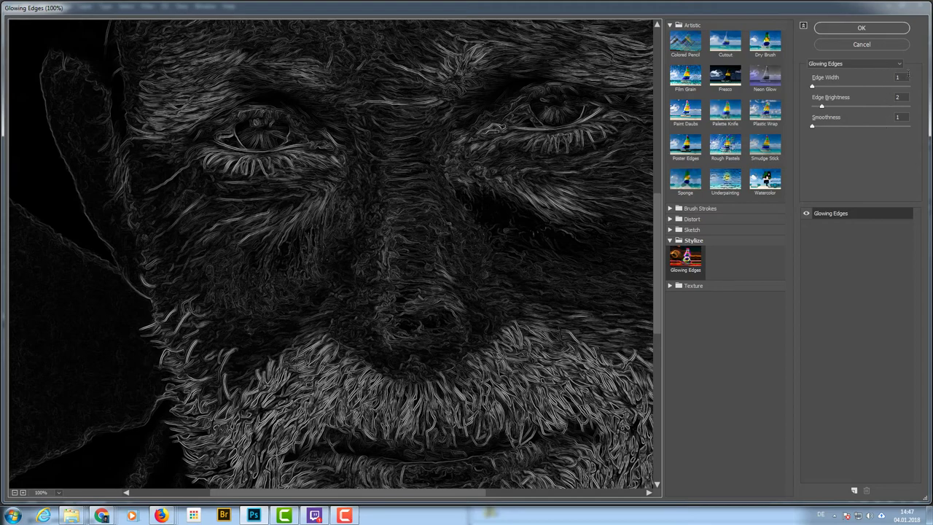
left_click(873, 29)
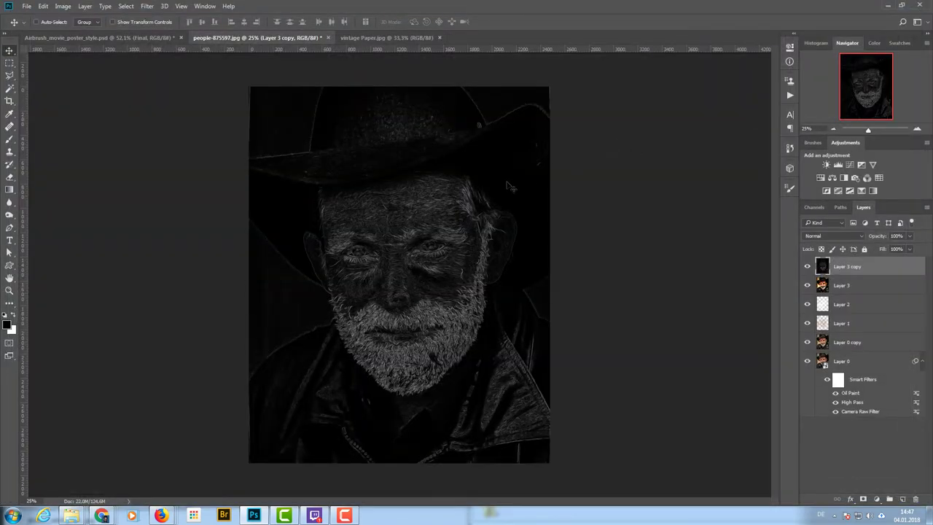
- Set Layer 3 copy's blend mode to Screen and compare the image without and with that layer
left_click(833, 236)
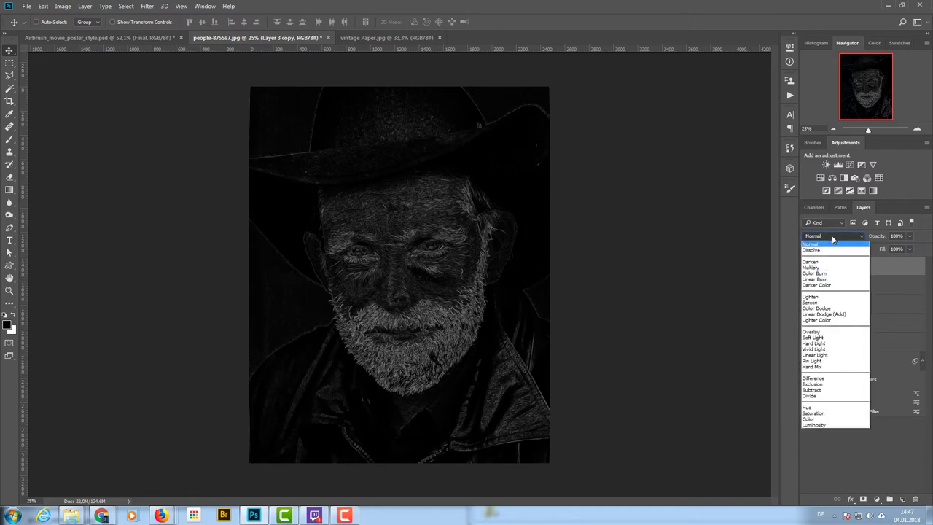
left_click(826, 303)
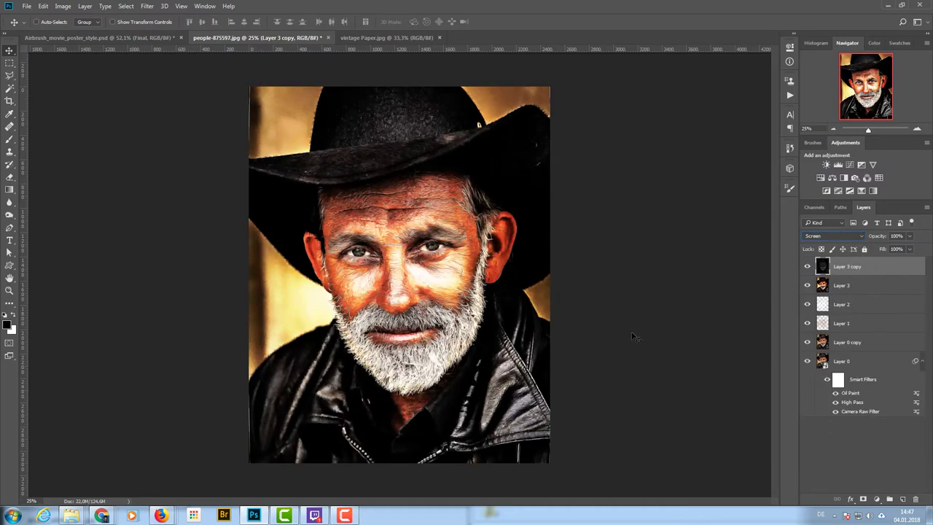
left_click(807, 267)
left_click(807, 266)
left_click(807, 267)
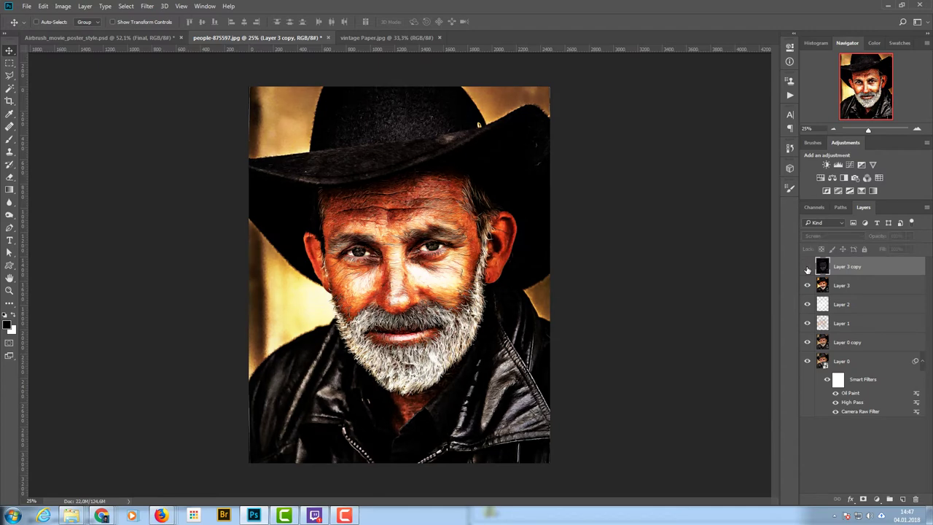
left_click(807, 267)
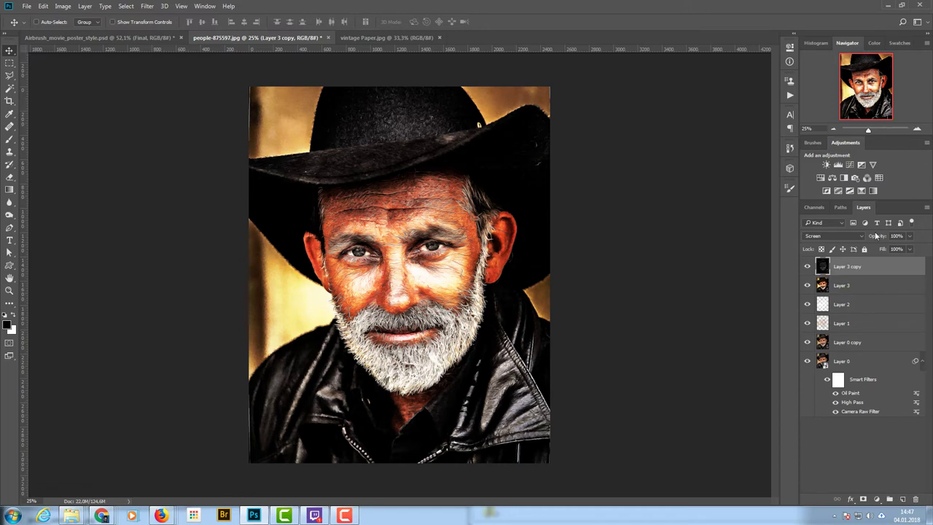
- Add a new layer above Layer 3 copy and fill it with 50% Gray in Normal mode at 100% opacity
left_click(902, 500)
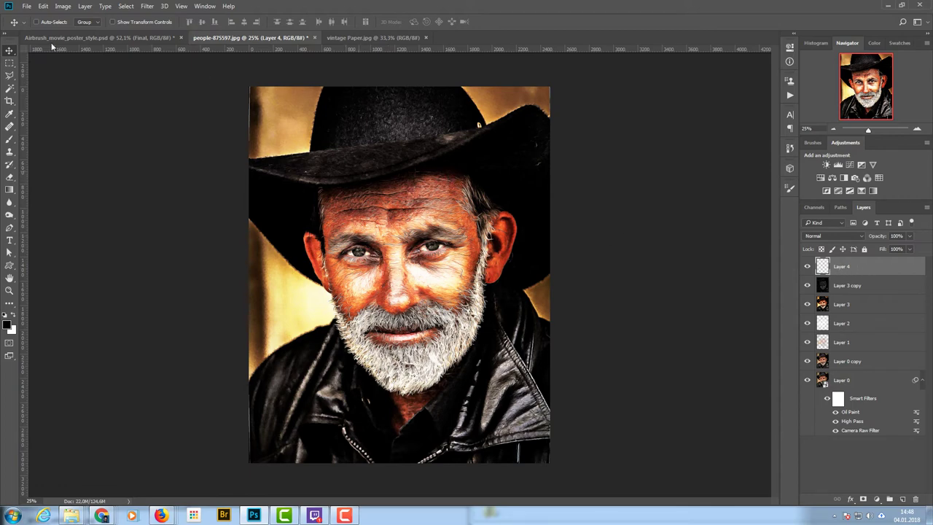
left_click(44, 6)
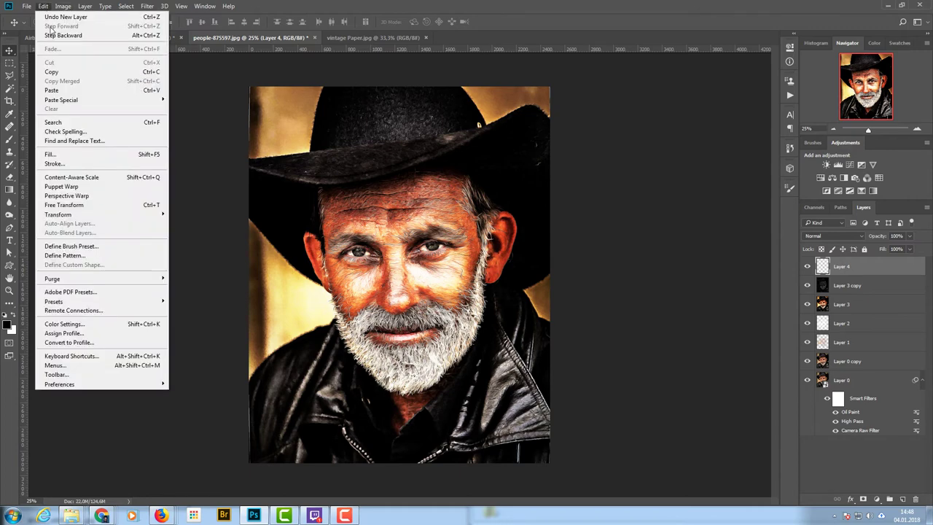
left_click(50, 154)
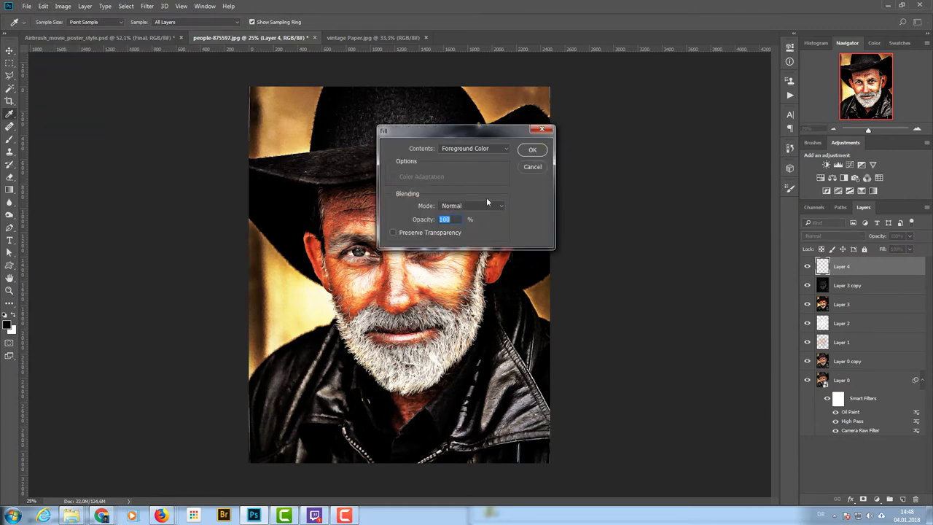
left_click(480, 148)
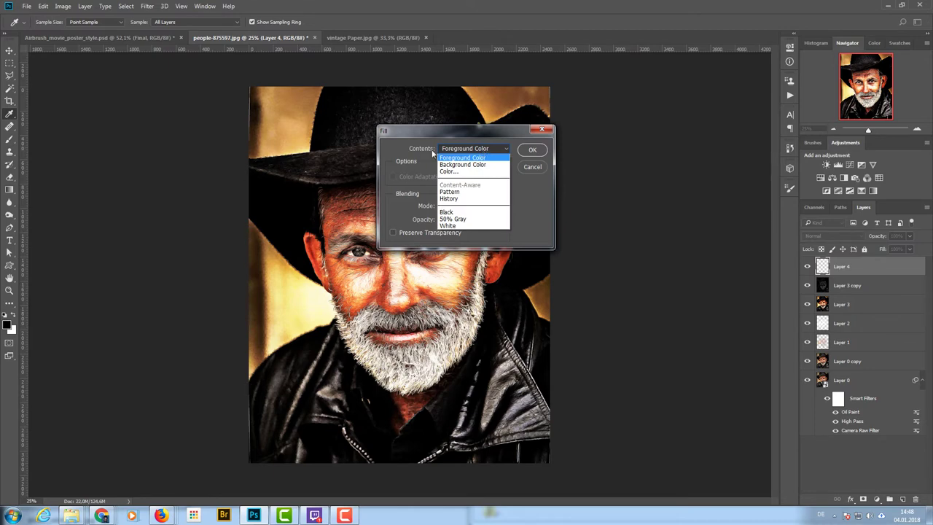
left_click(474, 219)
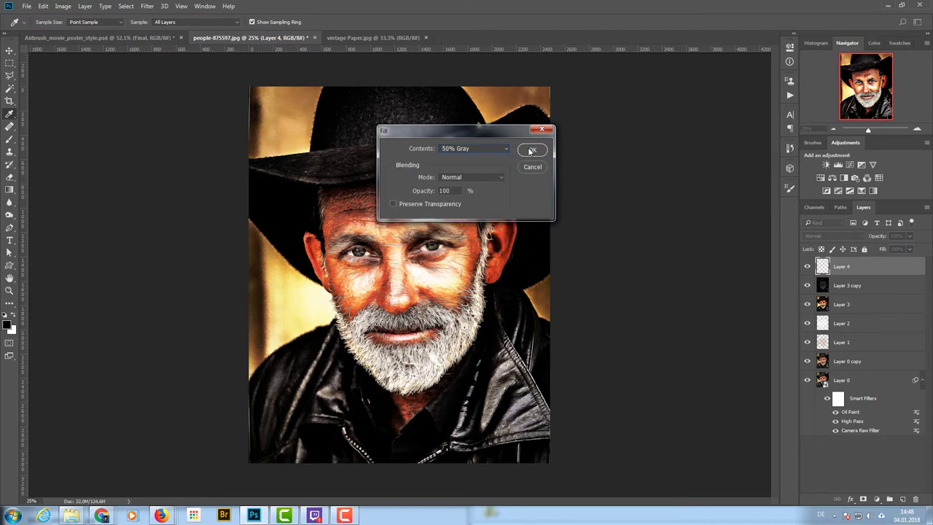
left_click(531, 150)
key("v")
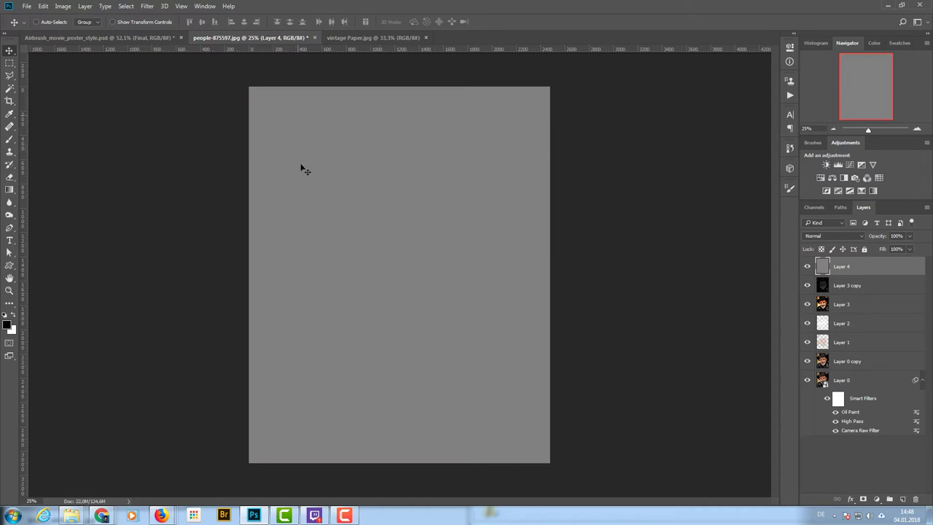
- Apply the Add Noise filter to gray Layer 4 with an amount of about 27.5%, Gaussian distribution and Monochromatic enabled
left_click(148, 6)
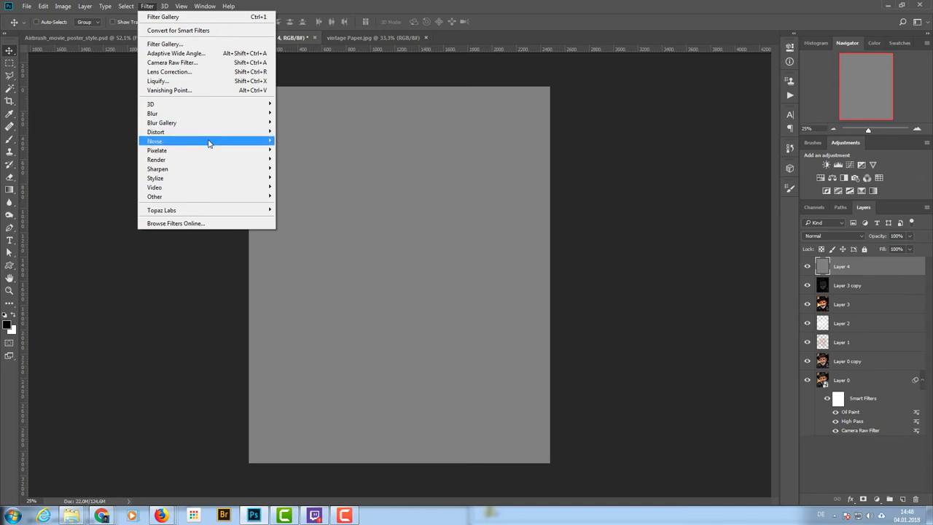
mouse_move(209, 142)
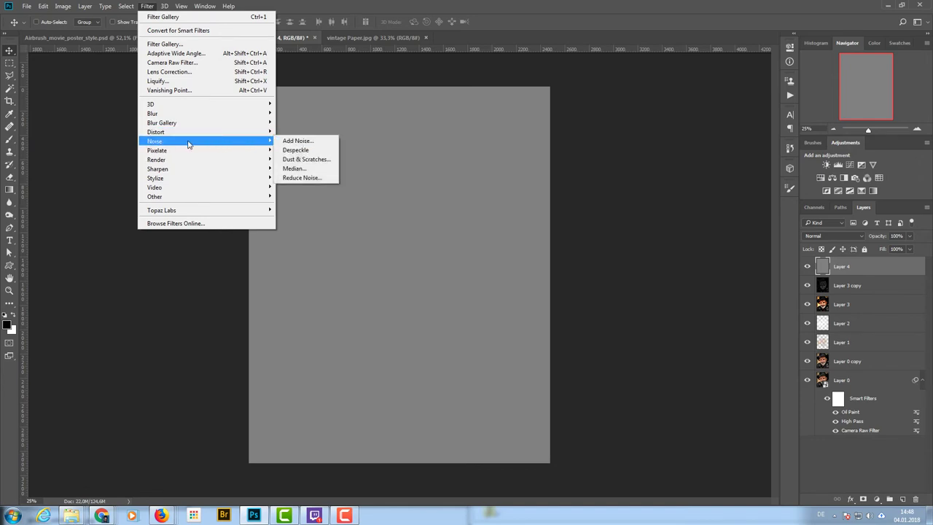
left_click(306, 141)
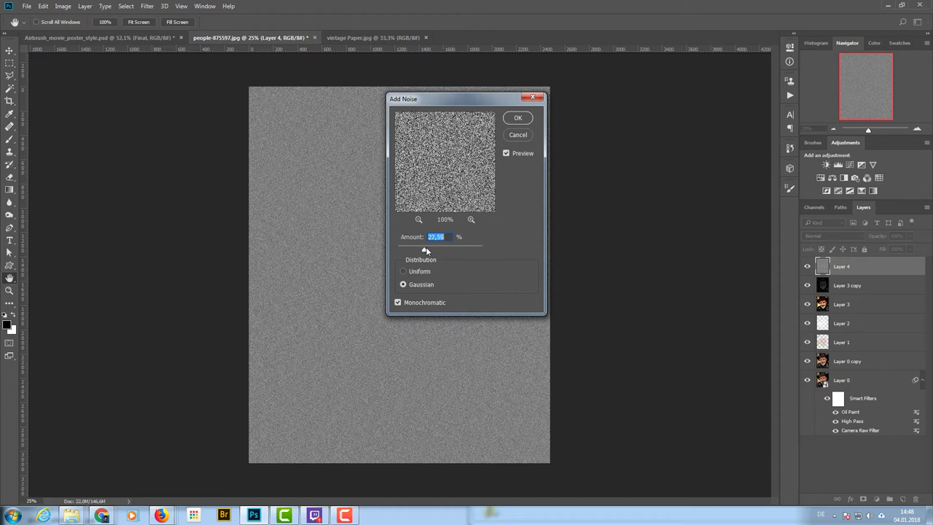
left_click_drag(425, 248, 424, 248)
left_click(514, 118)
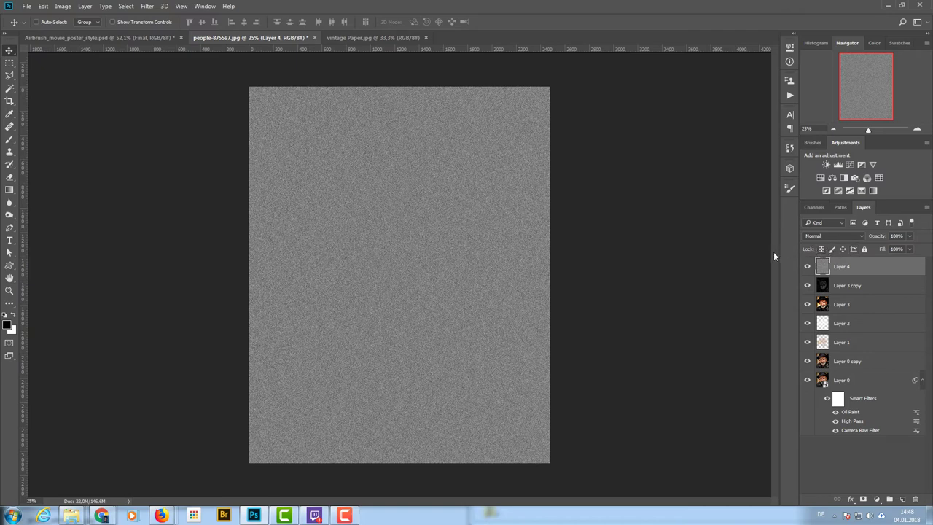
- Set Layer 4's blend mode to Overlay and compare the image without and with the noise layer
left_click(848, 236)
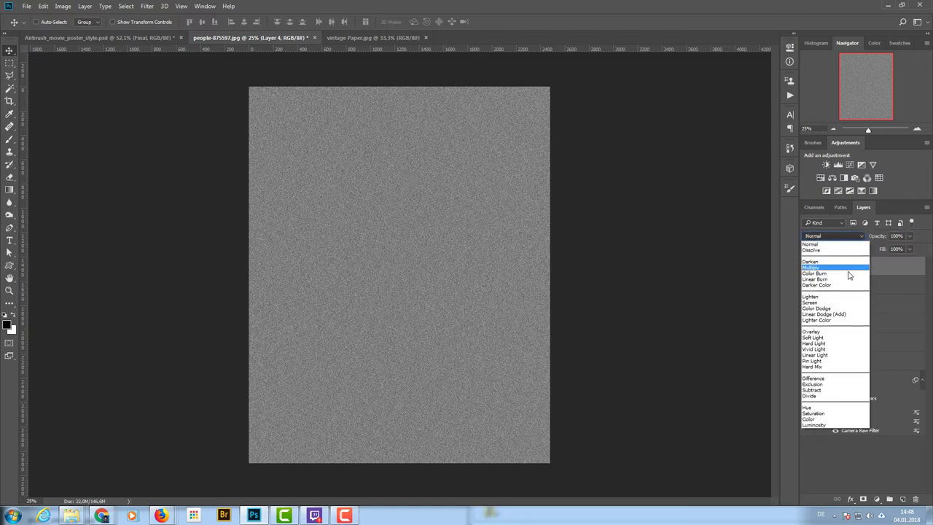
left_click(829, 333)
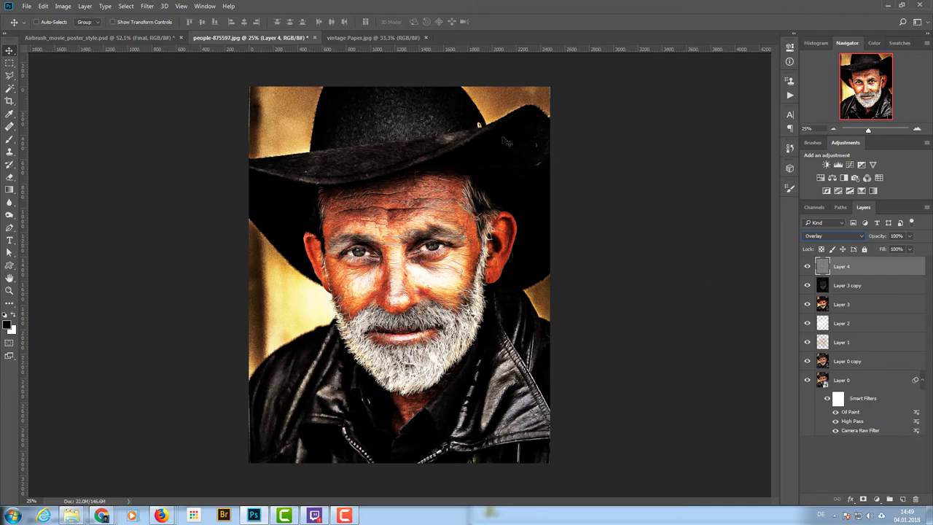
left_click(807, 267)
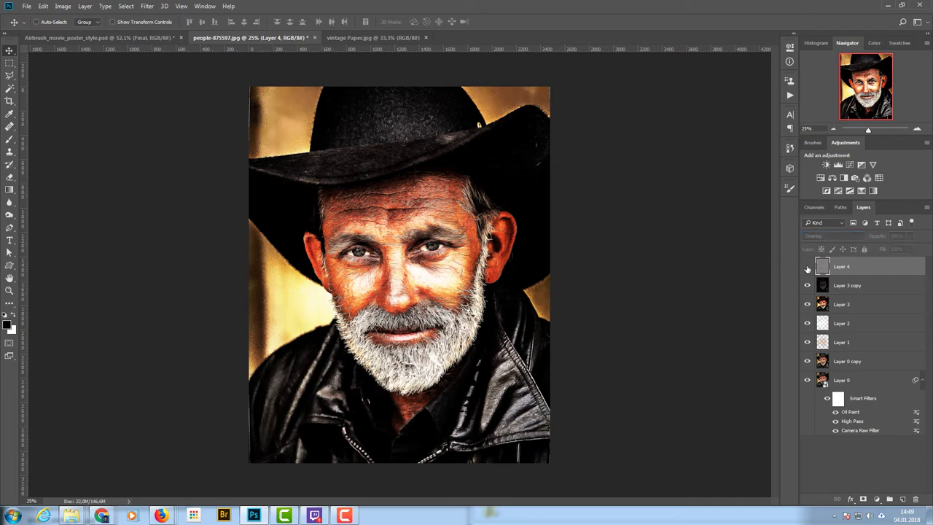
left_click(807, 267)
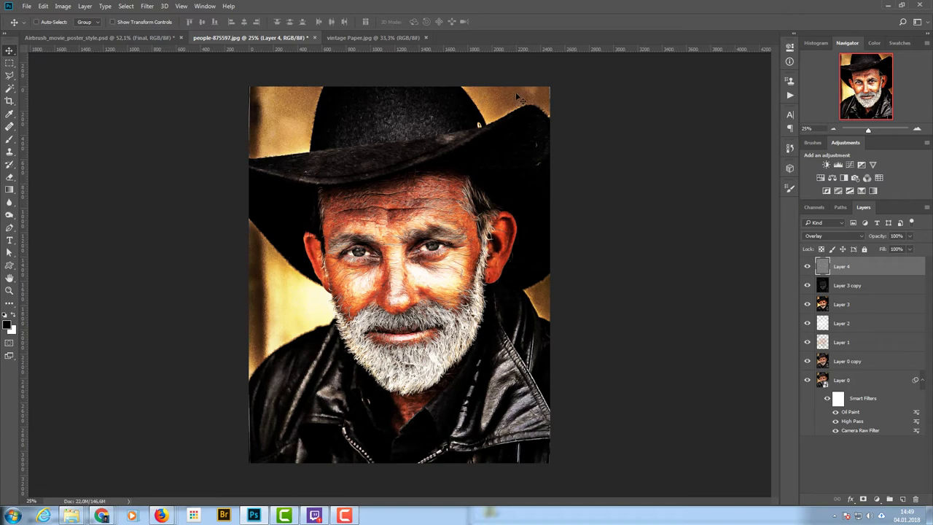
left_click(807, 266)
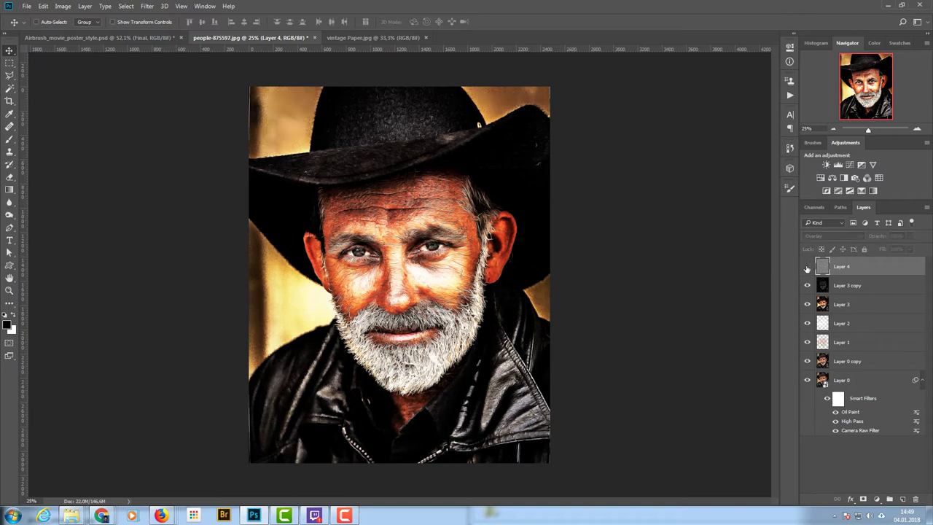
left_click(807, 267)
left_click(807, 267)
left_click(807, 267)
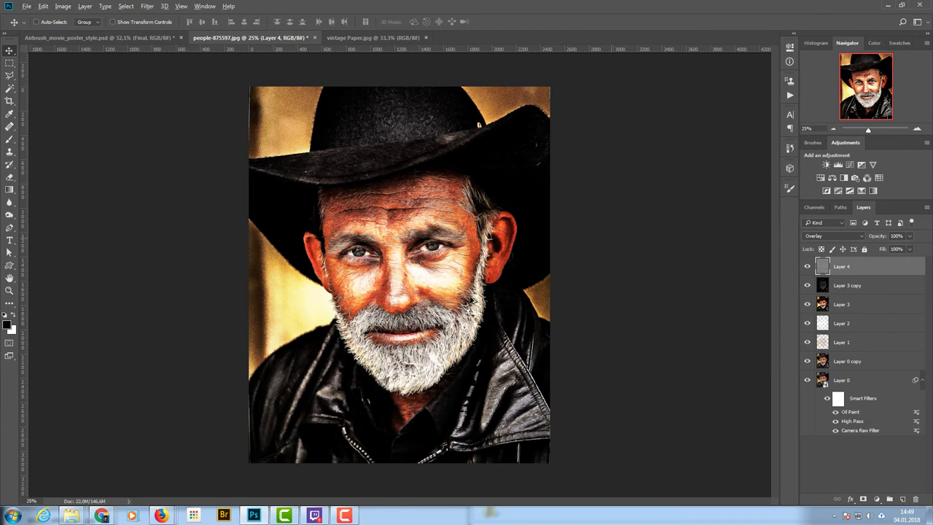
key("alt+v")
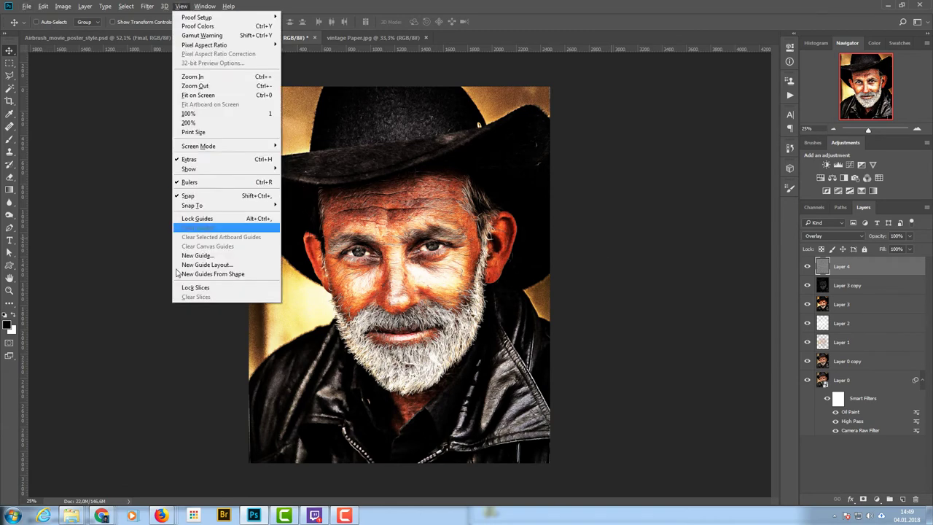
key("Escape")
key("alt+v")
key("Escape")
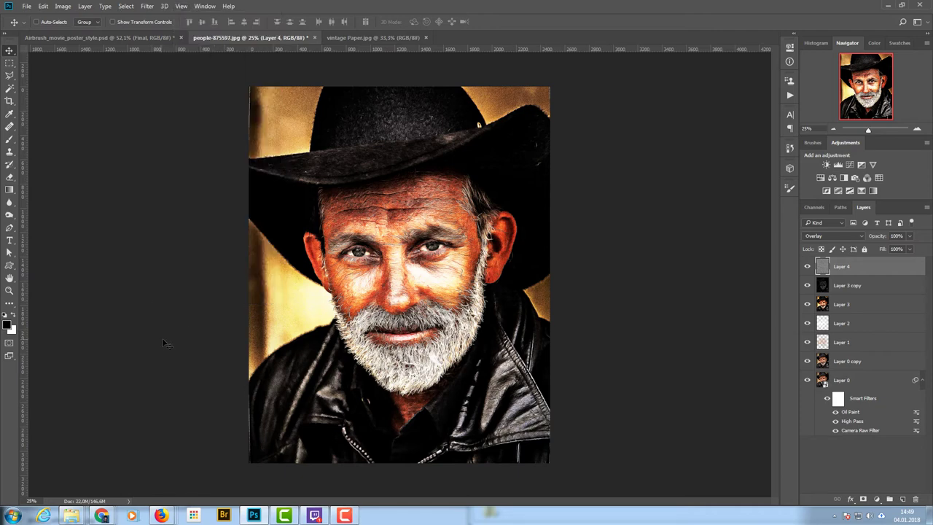
key("alt+v")
key("Escape")
- Examine the effect of noise Layer 4 on the face close up, without and with the layer
left_click(897, 131)
left_click_drag(897, 131, 871, 132)
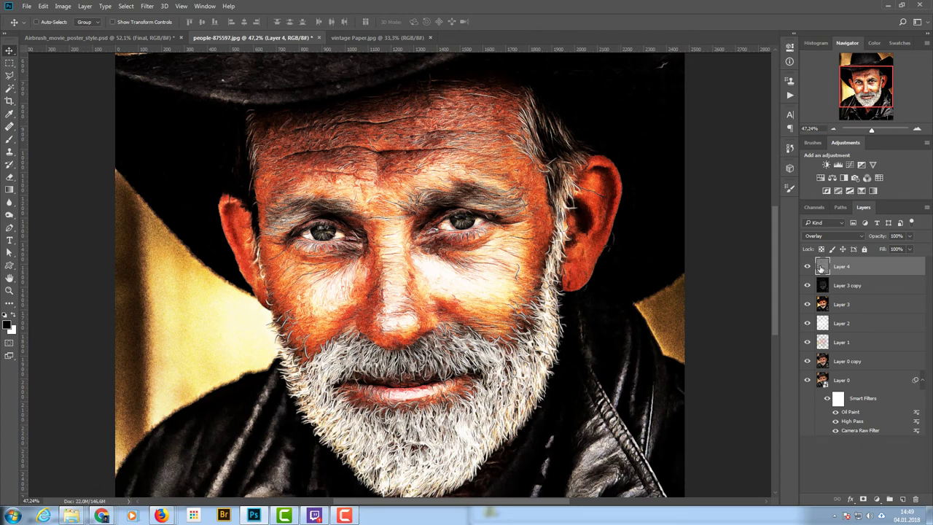
left_click(807, 266)
left_click(807, 266)
left_click_drag(871, 130, 870, 130)
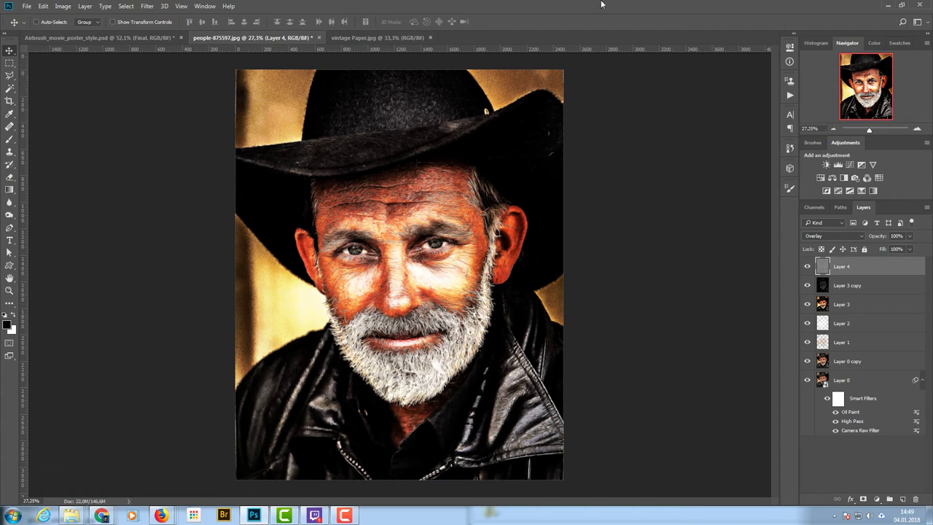
- Copy the paper texture from vintage Paper.jpg into the portrait document as a new top layer and position it over the image
left_click(390, 38)
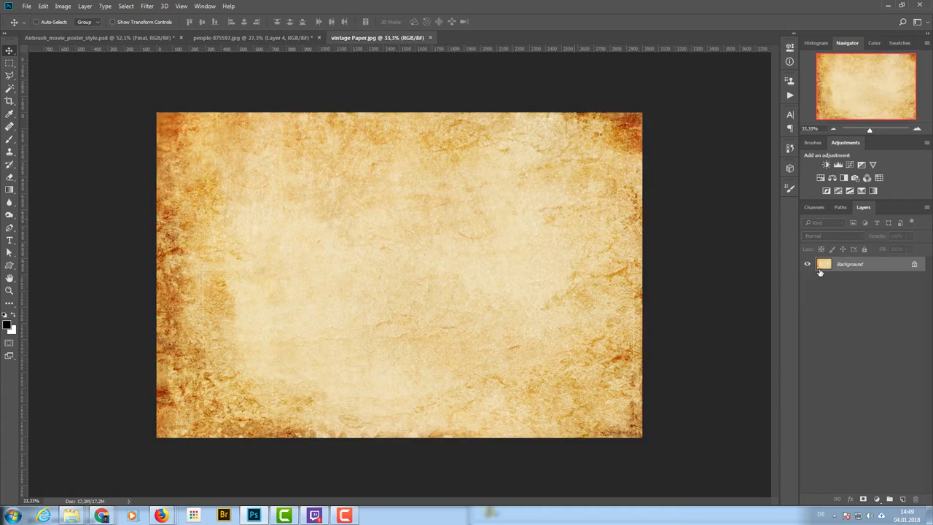
left_click_drag(822, 266, 358, 192)
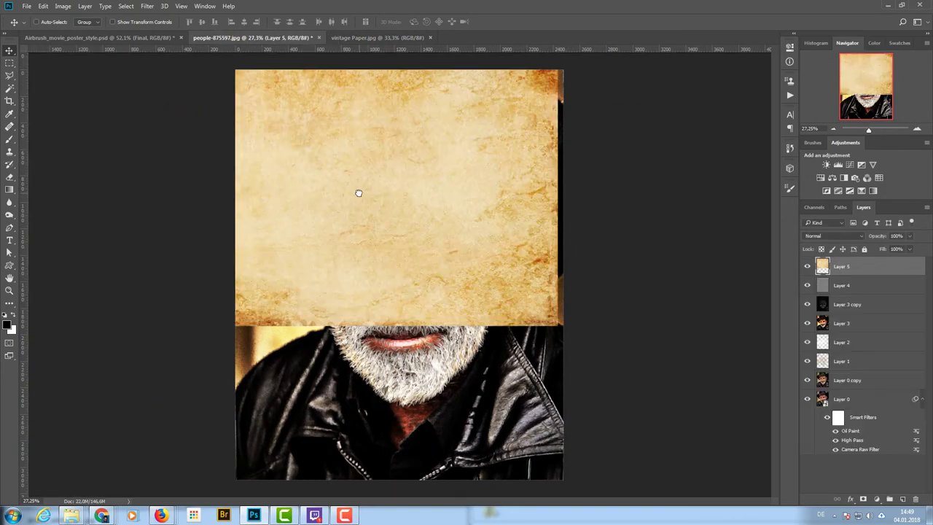
left_click_drag(424, 192, 452, 290)
- Rotate the paper texture by about 90° to portrait orientation and stretch it to cover the canvas
key("ctrl+t")
left_click_drag(594, 156, 460, 405)
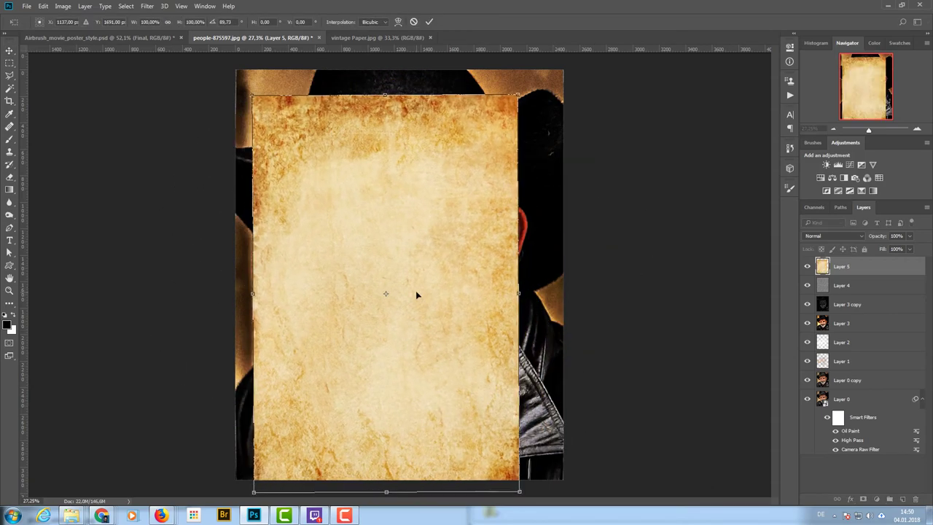
left_click_drag(541, 93, 557, 80)
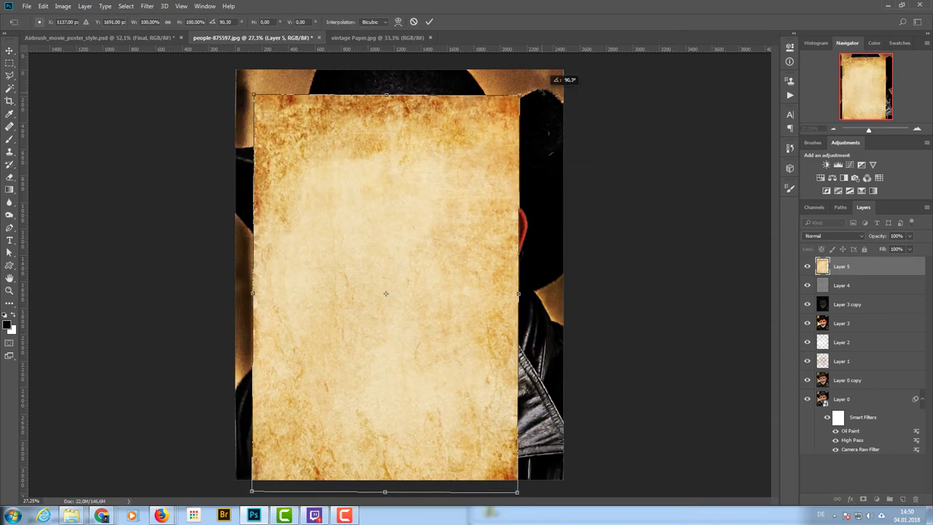
left_click_drag(449, 191, 433, 168)
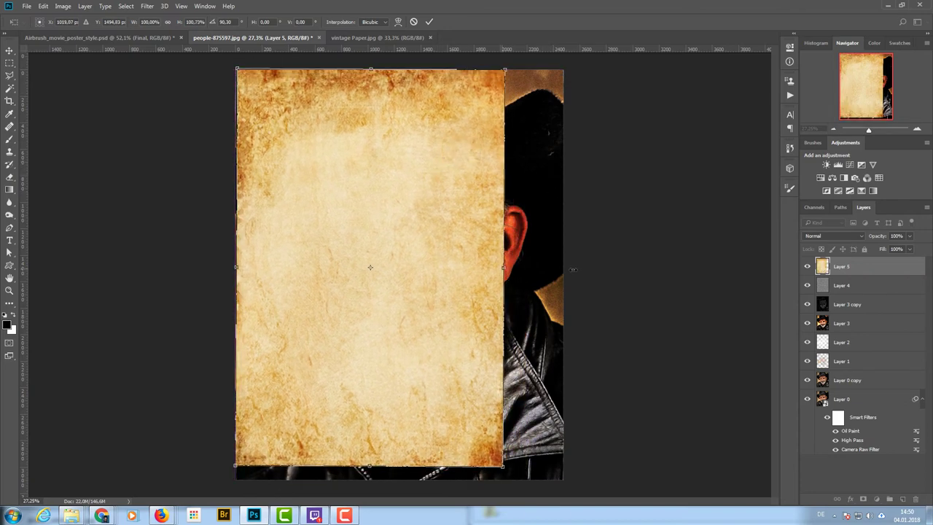
left_click_drag(502, 266, 563, 268)
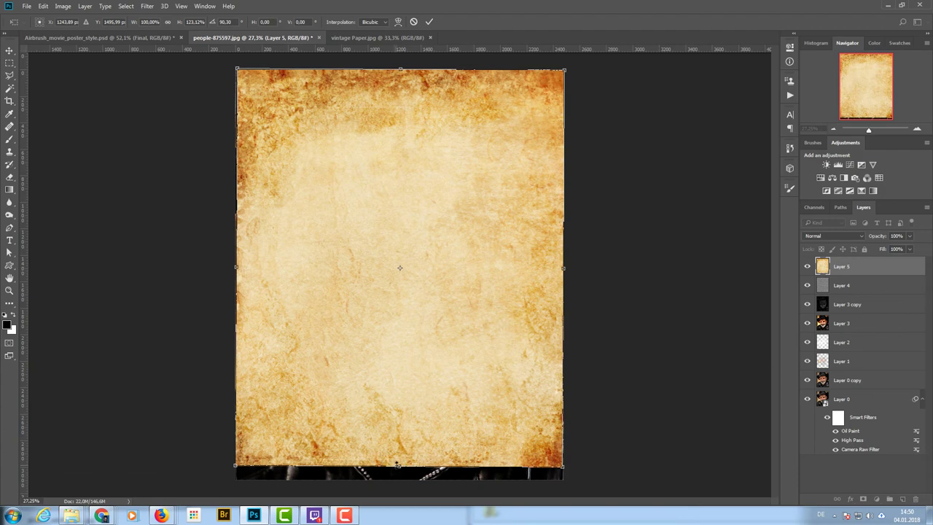
left_click_drag(400, 466, 399, 480)
key("Return")
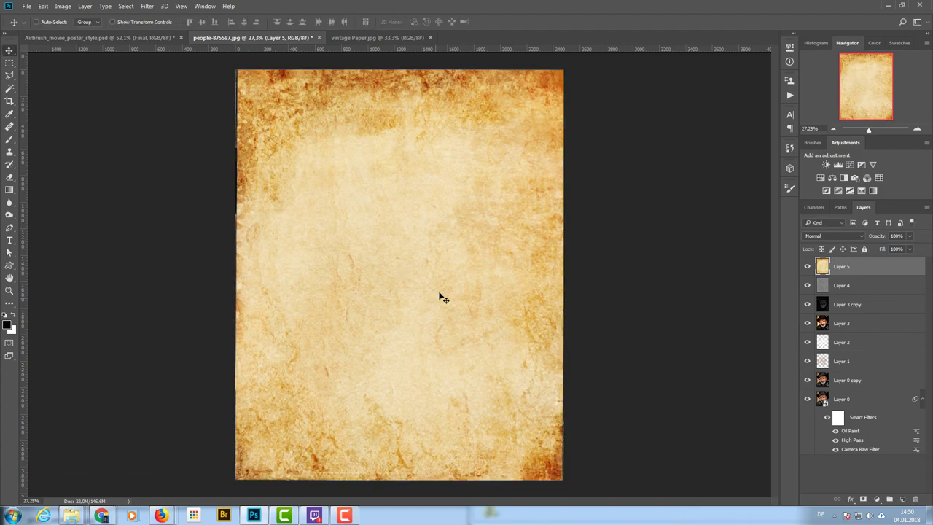
- Extend the paper texture slightly beyond the canvas's left edge to close the remaining gap
key("ctrl+t")
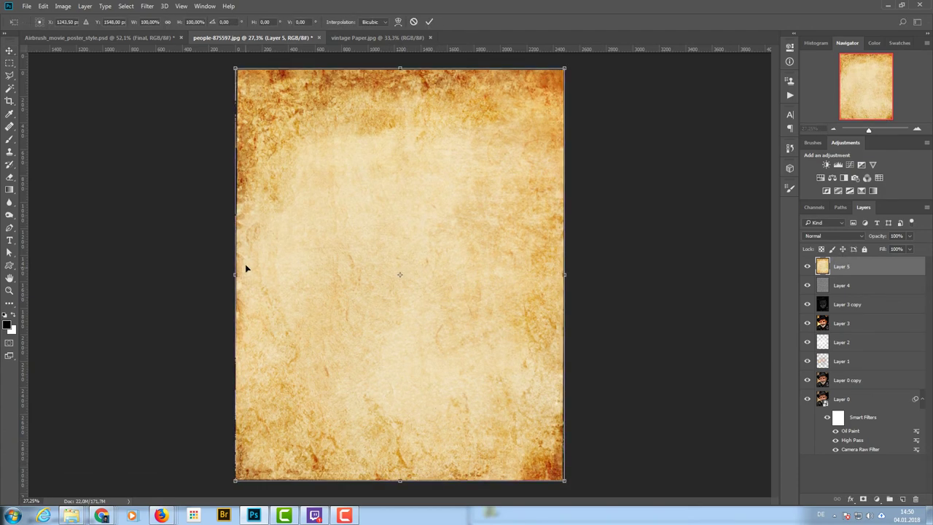
left_click_drag(235, 274, 230, 274)
key("Return")
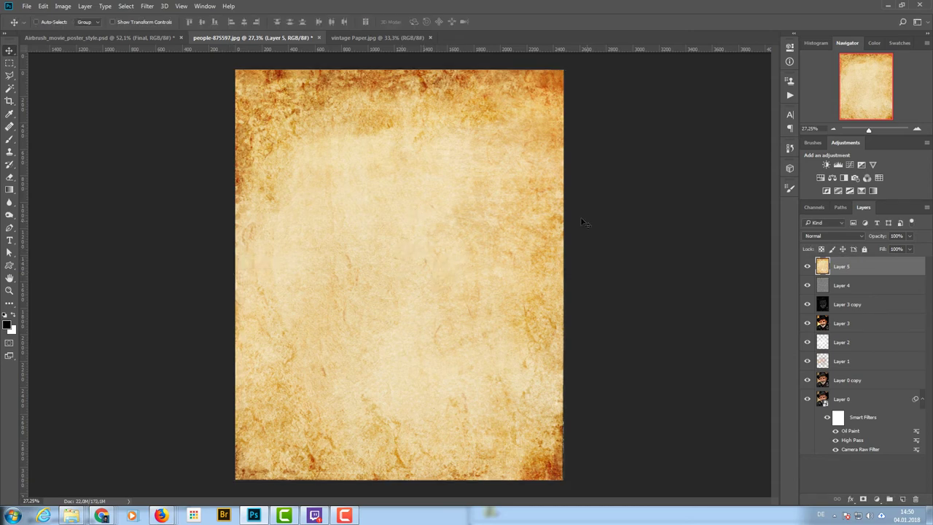
- Set paper texture Layer 5's blend mode to Soft Light and compare the image without and with it
left_click(809, 236)
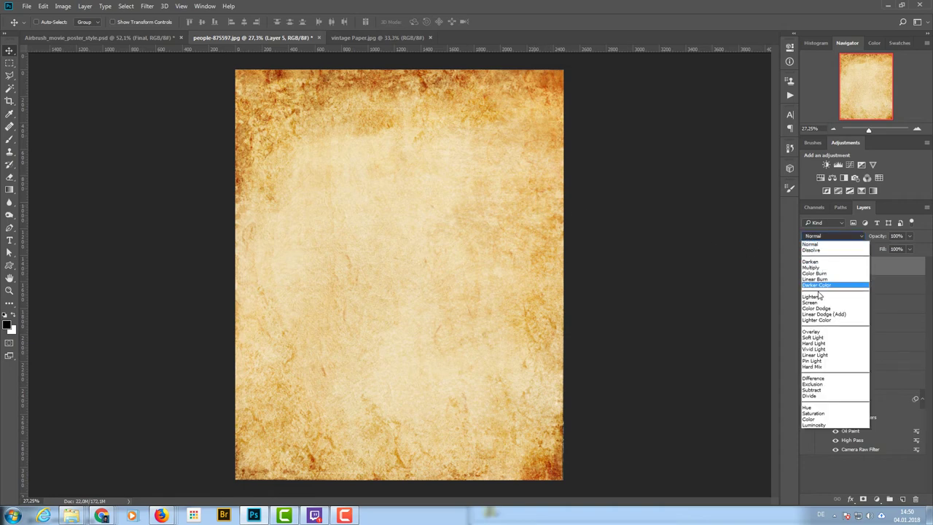
left_click(822, 338)
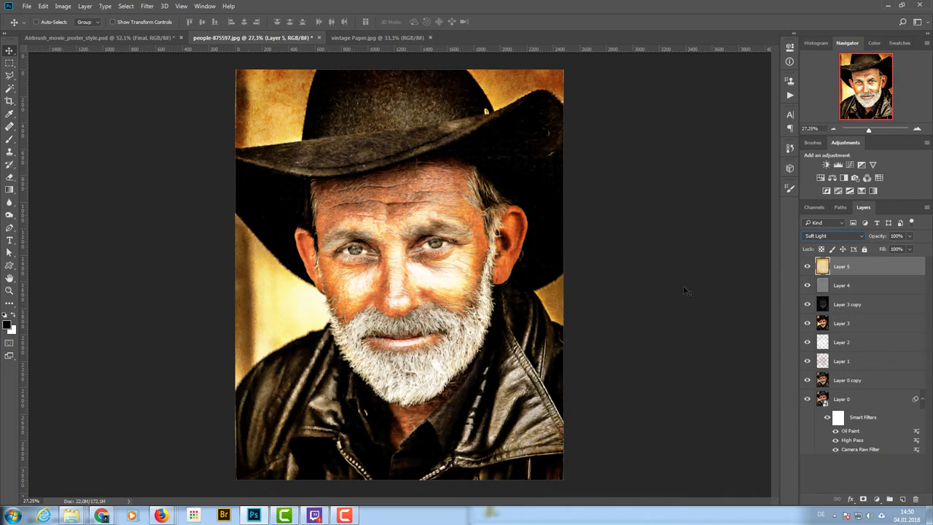
left_click(807, 267)
left_click(807, 267)
left_click(807, 267)
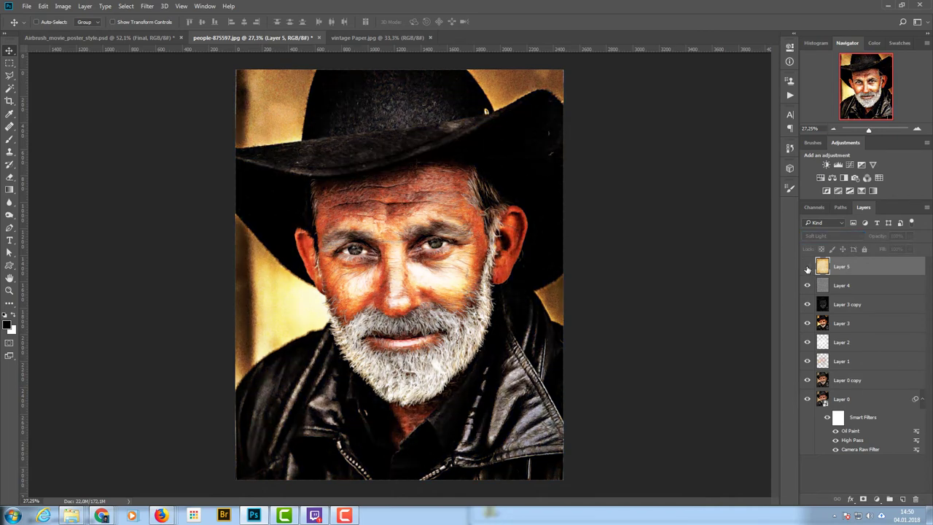
left_click(807, 268)
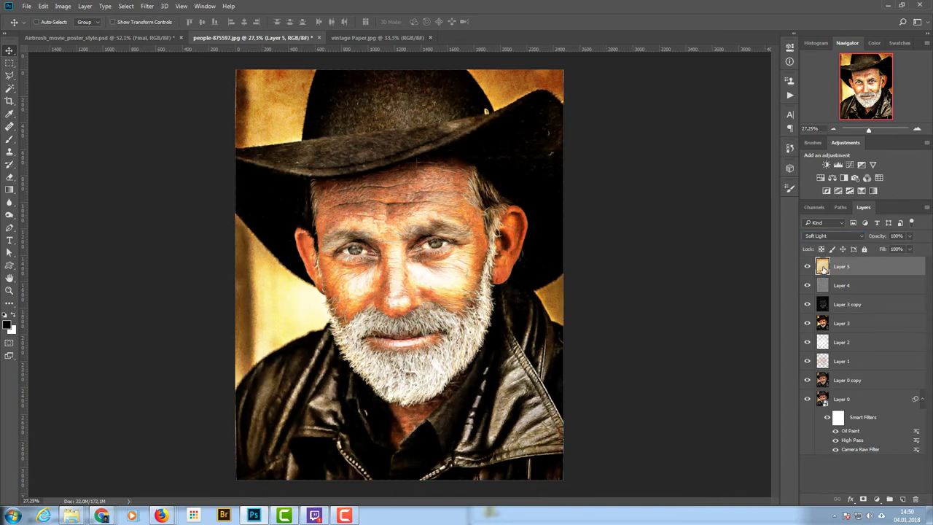
- Reduce Layer 5's opacity to 70% and stamp all visible layers into a new merged layer on top
left_click(910, 235)
left_click_drag(910, 249, 897, 250)
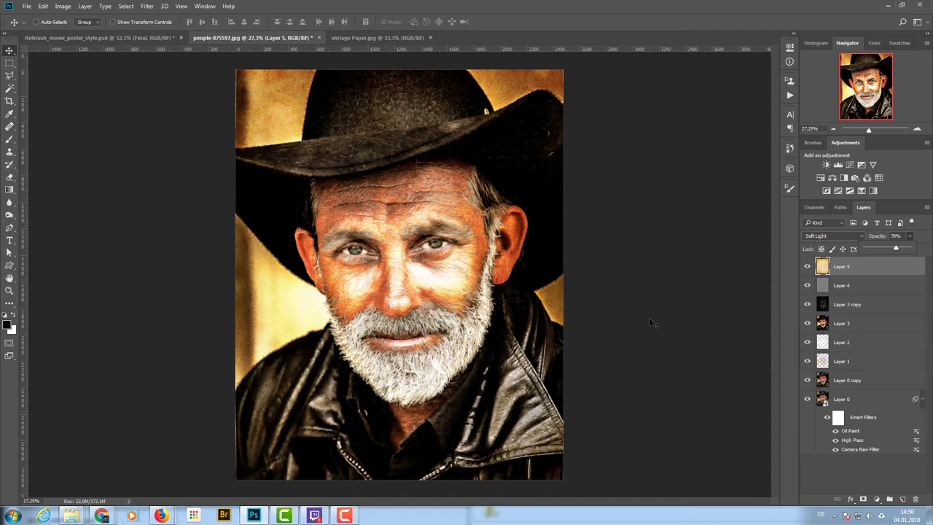
key("ctrl")
key("ctrl+alt+shift+e")
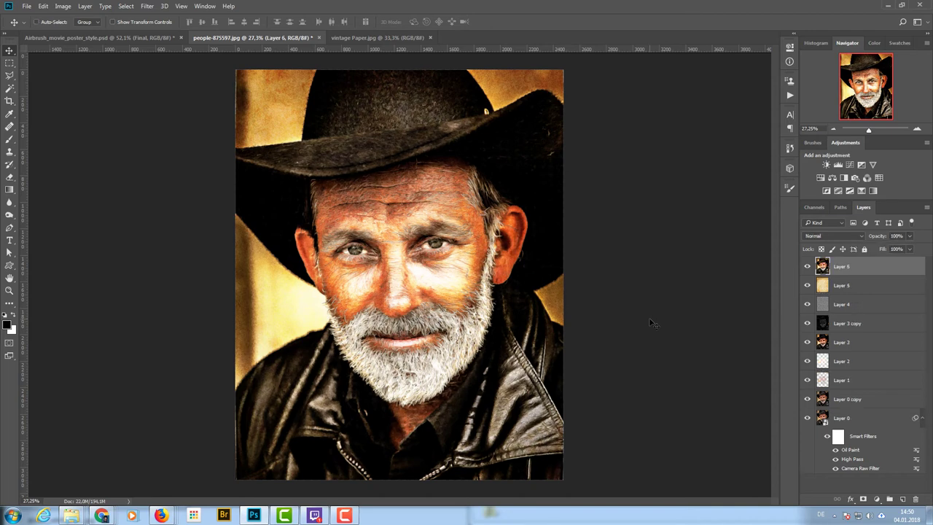
- Open the Camera Raw Filter on merged Layer 6 and set Clarity to +27 and Saturation to -15
left_click(148, 7)
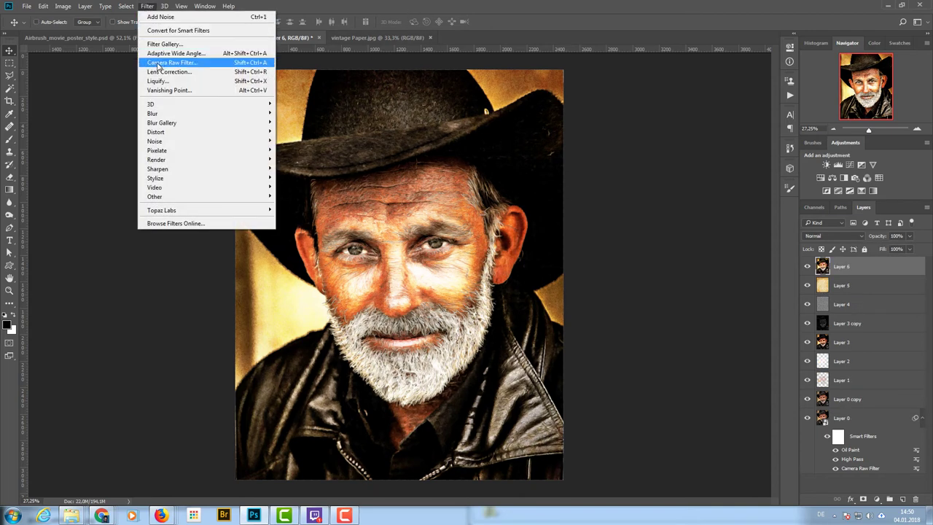
left_click(158, 65)
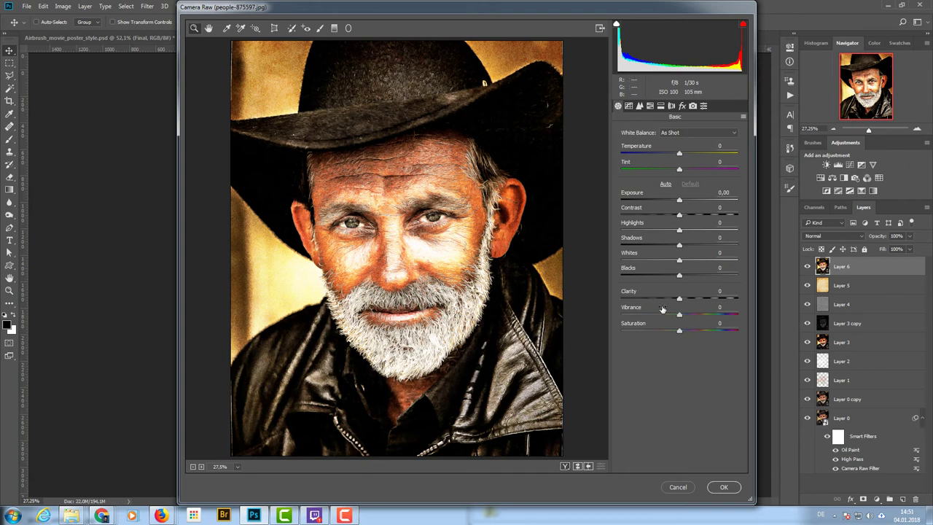
left_click_drag(680, 298, 694, 300)
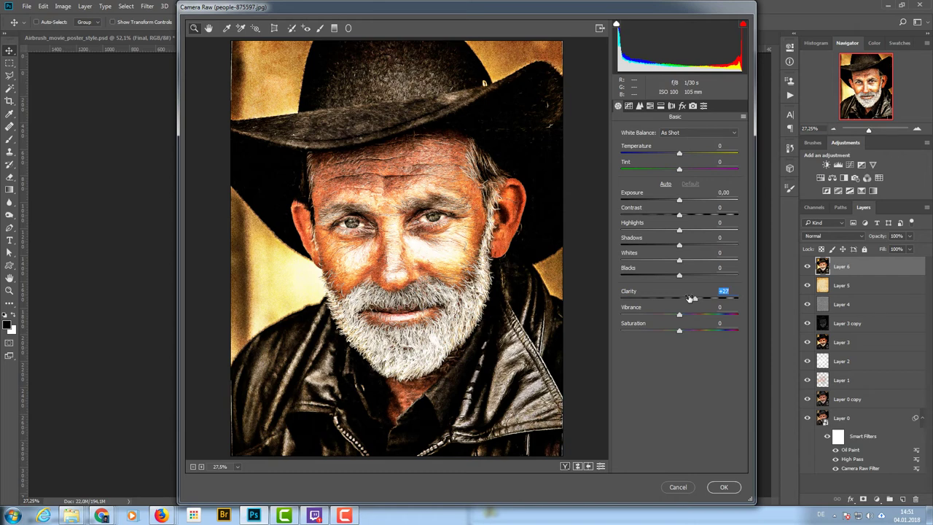
left_click(673, 332)
mouse_move(674, 332)
left_mouse_down()
mouse_move(644, 330)
mouse_move(671, 331)
left_mouse_up()
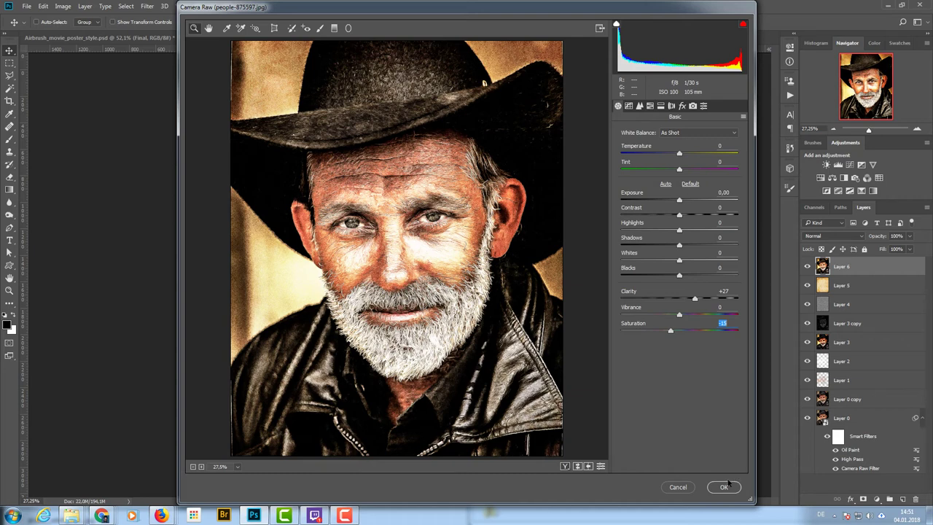
- Add a post-crop vignette with amount -43 and an increased feather, and apply the Camera Raw Filter to Layer 6
left_click(682, 106)
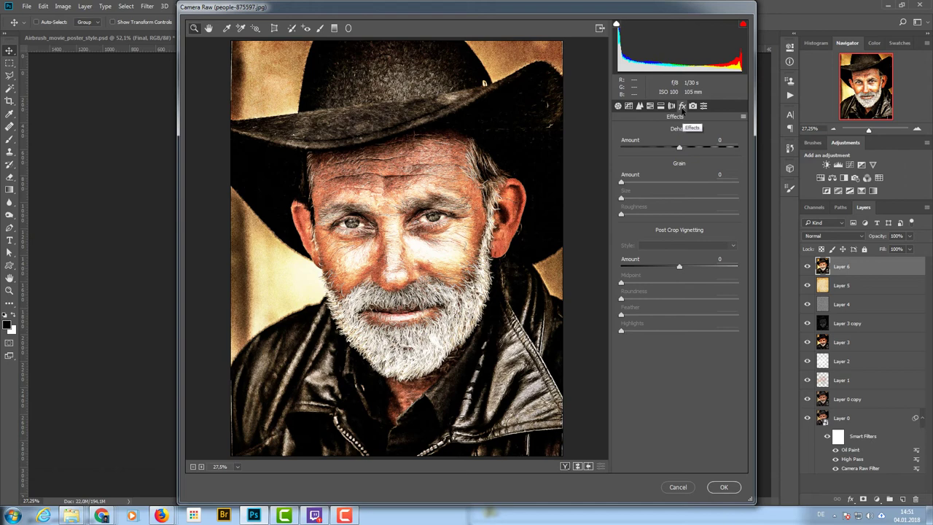
left_click_drag(679, 267, 655, 266)
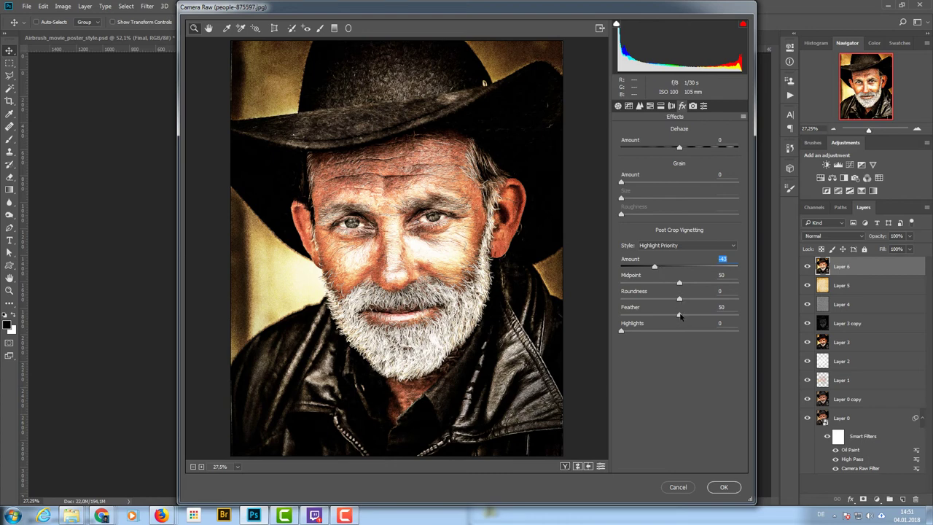
left_click_drag(679, 315, 694, 311)
left_click(739, 487)
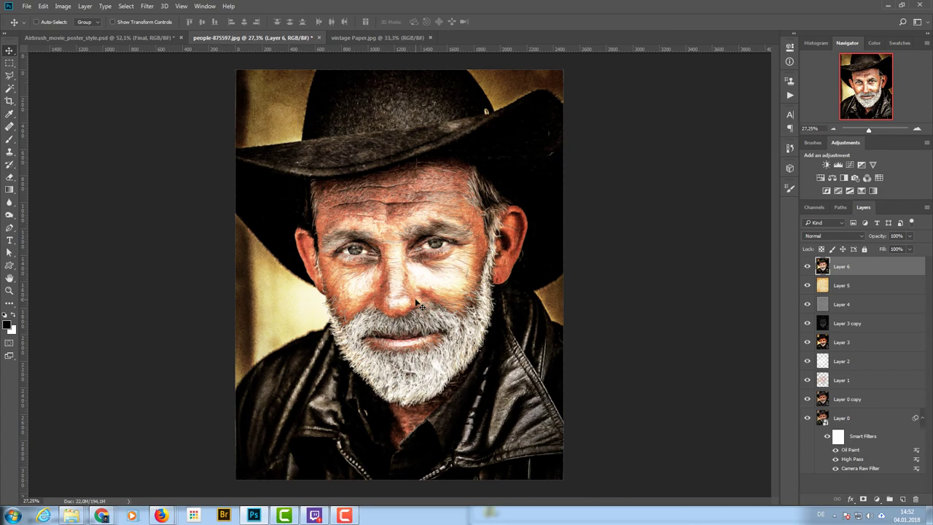
- Show only Layer 0 at about 52% zoom and compare it without and with its smart filters
left_click_drag(873, 129, 872, 129)
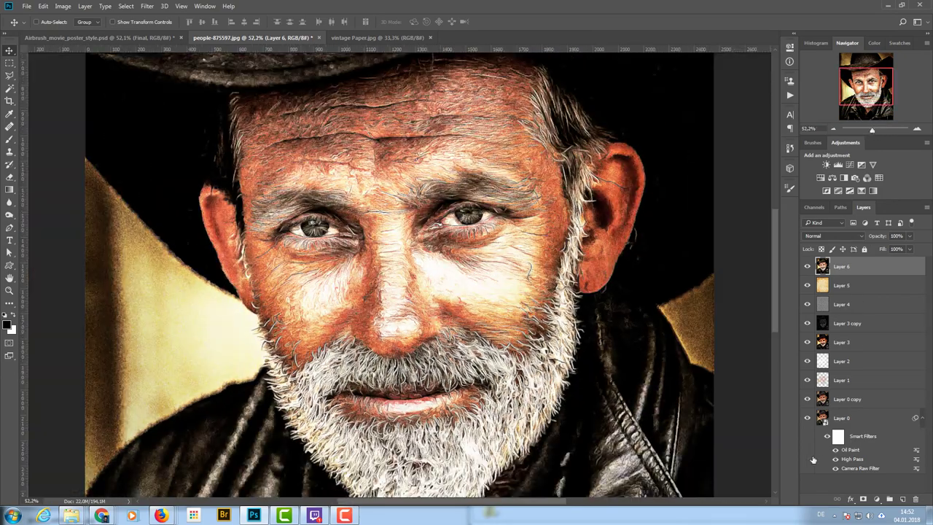
left_click(807, 418, "alt")
left_click(826, 436)
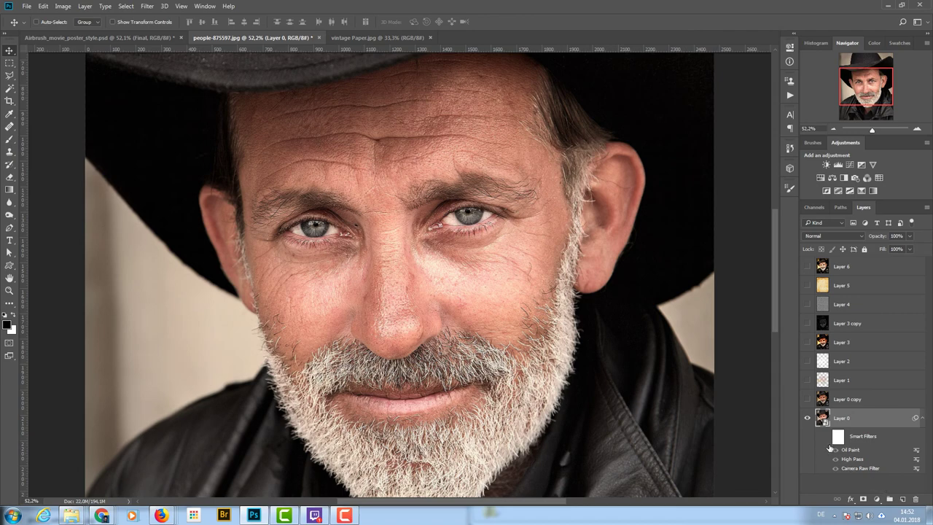
left_click(826, 436)
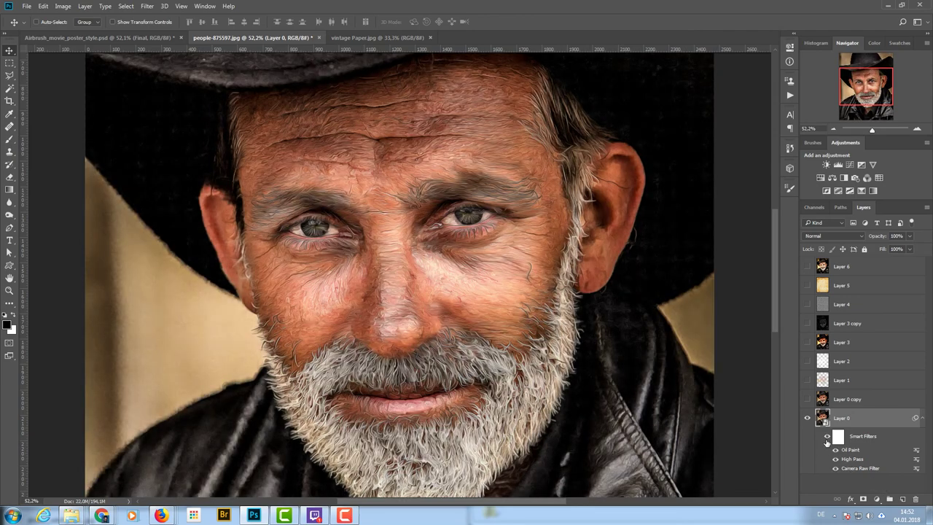
- Turn the layers above Layer 0 back on from Layer 0 copy up to Layer 6, reviewing each effect and the whole image
left_click(807, 398)
left_click(807, 380)
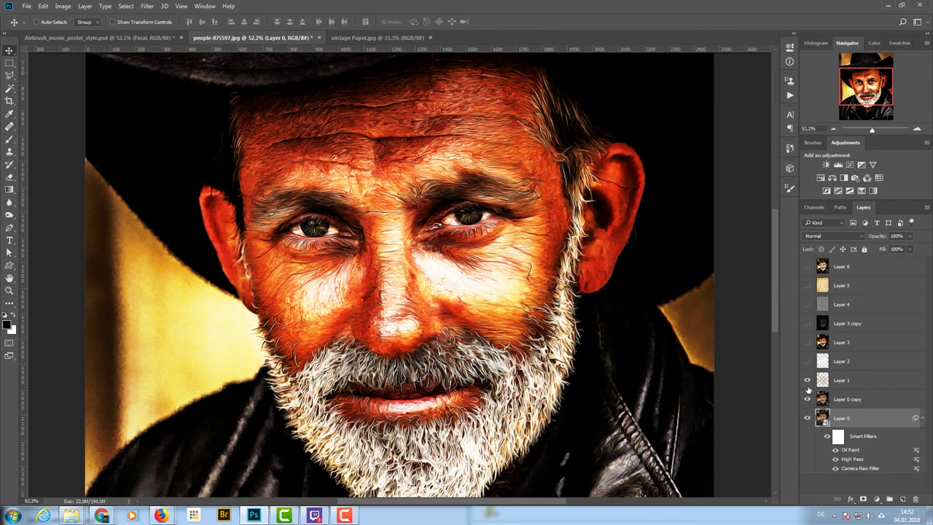
left_click(807, 361)
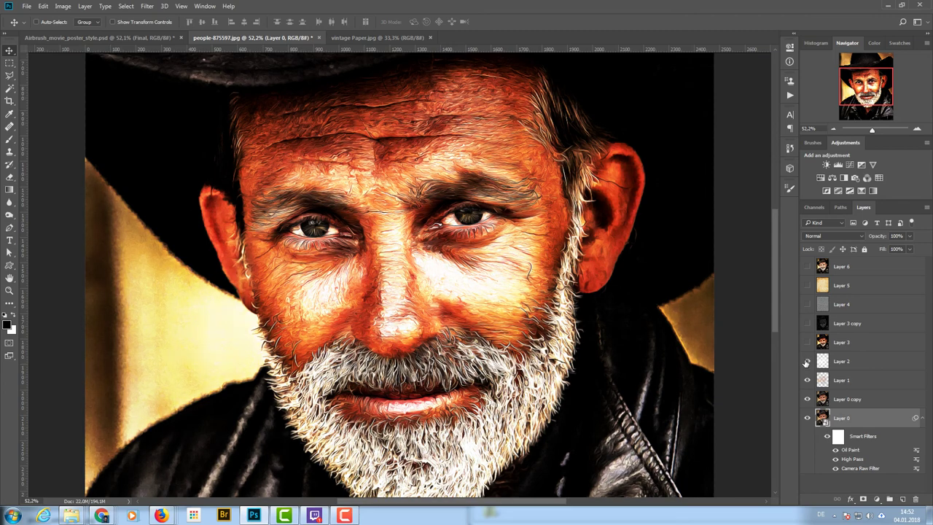
left_click(807, 342)
left_click(807, 342)
left_click(807, 343)
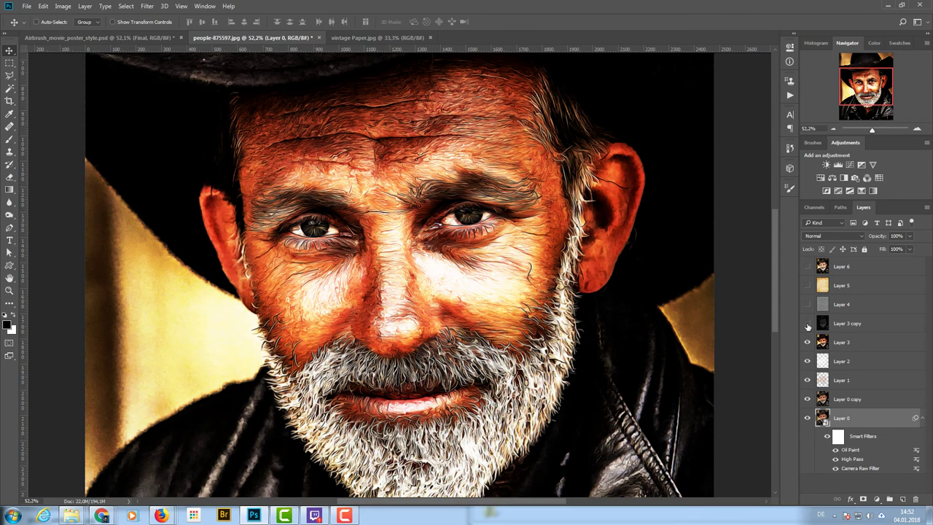
left_click(807, 323)
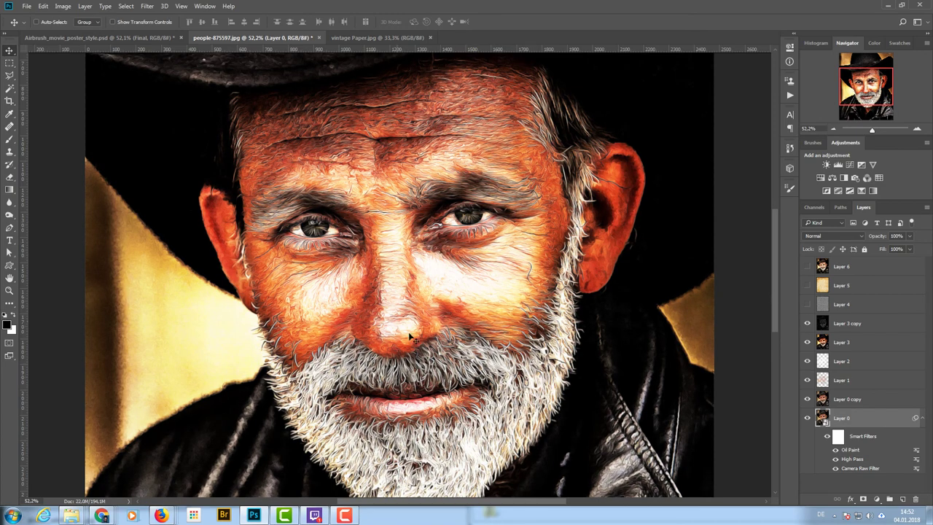
left_click(807, 305)
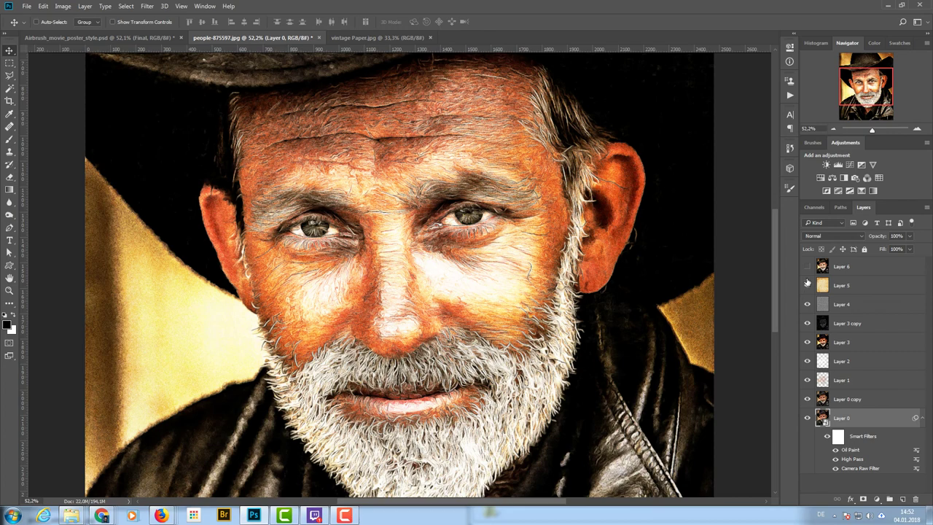
left_click(807, 267)
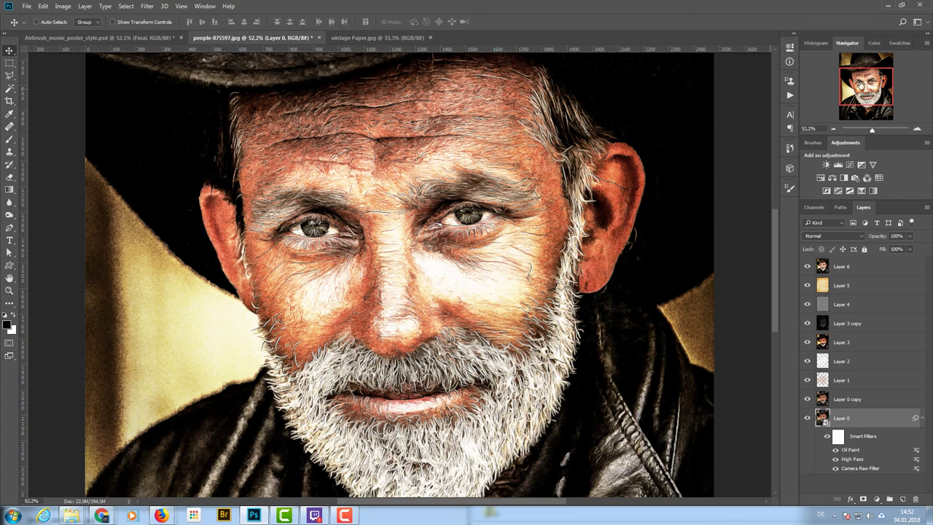
left_click(833, 129)
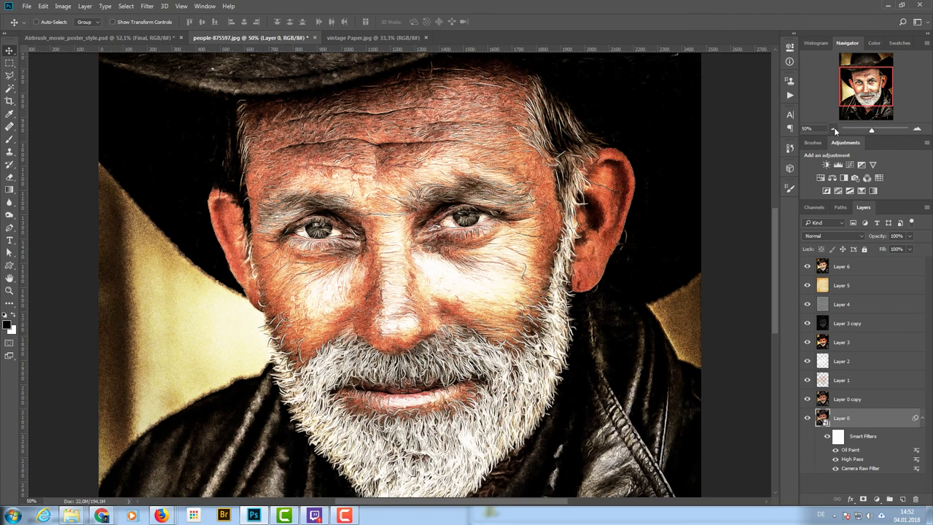
left_click(834, 130)
left_click(833, 130)
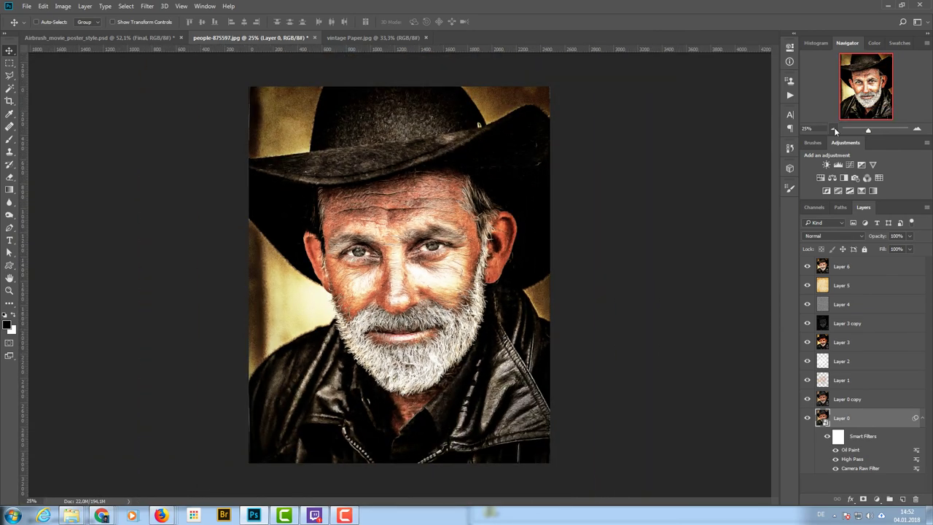